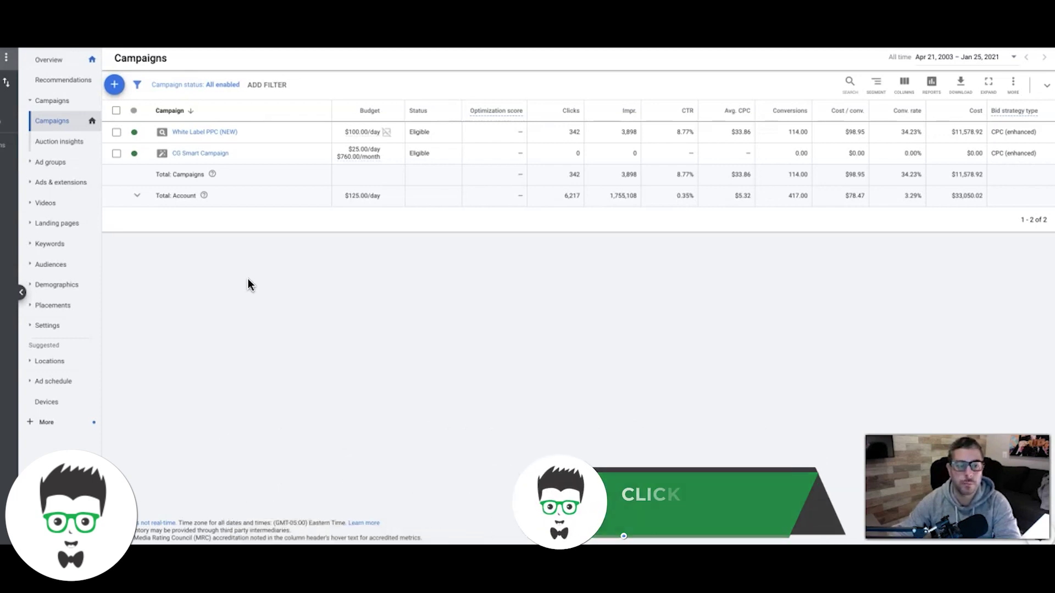
Open the White Label PPC (NEW) campaign and review the keyword performance of its white label ppc agency ad group
{"action": "left_click", "coordinate": [204, 137]}
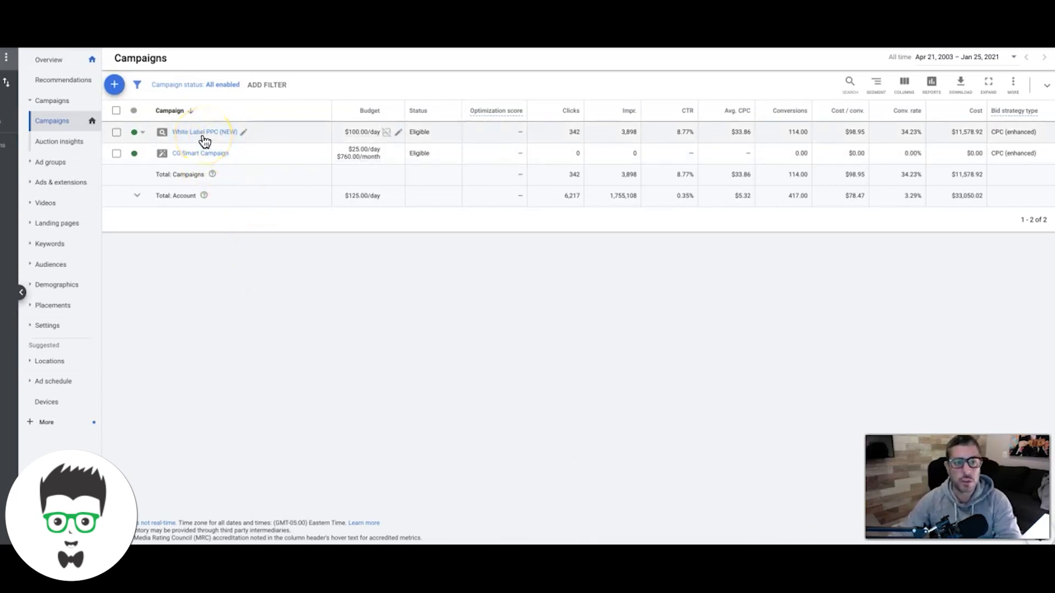
{"action": "left_click", "coordinate": [296, 237]}
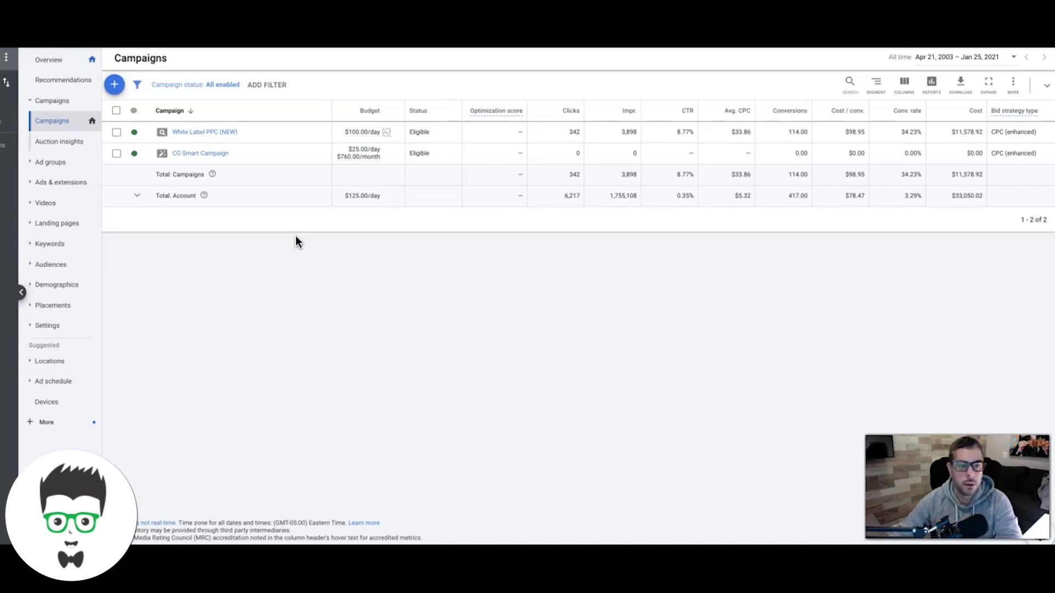
{"action": "left_click", "coordinate": [203, 135]}
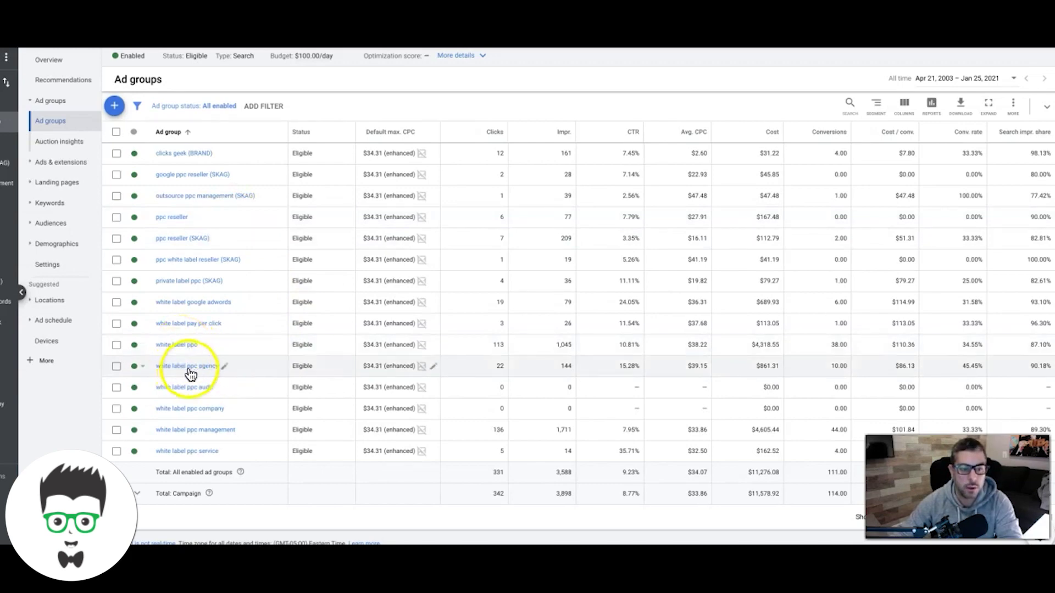
{"action": "left_click", "coordinate": [194, 372]}
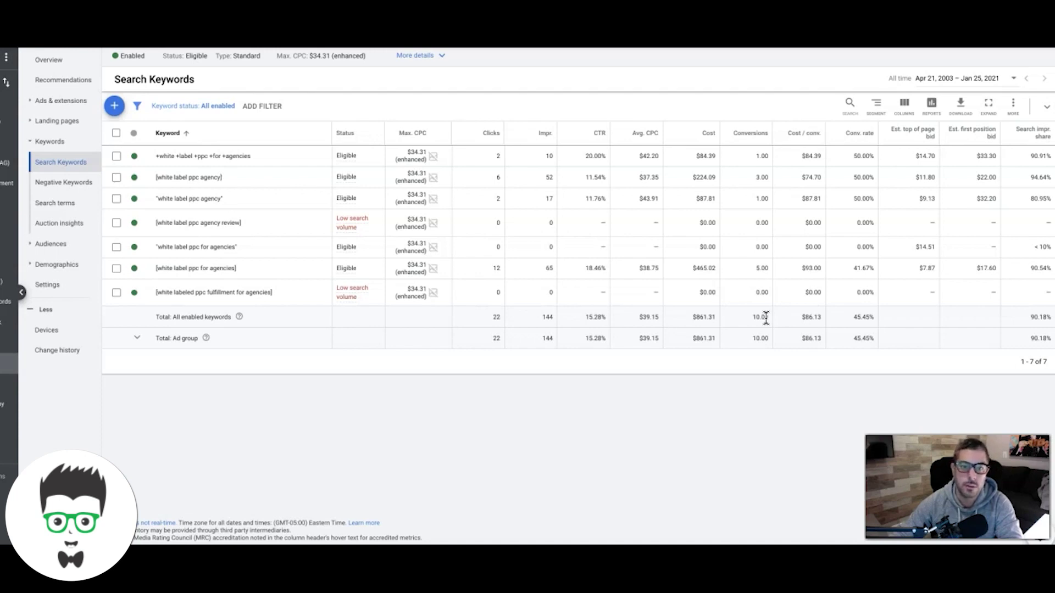
{"action": "left_click", "coordinate": [661, 310]}
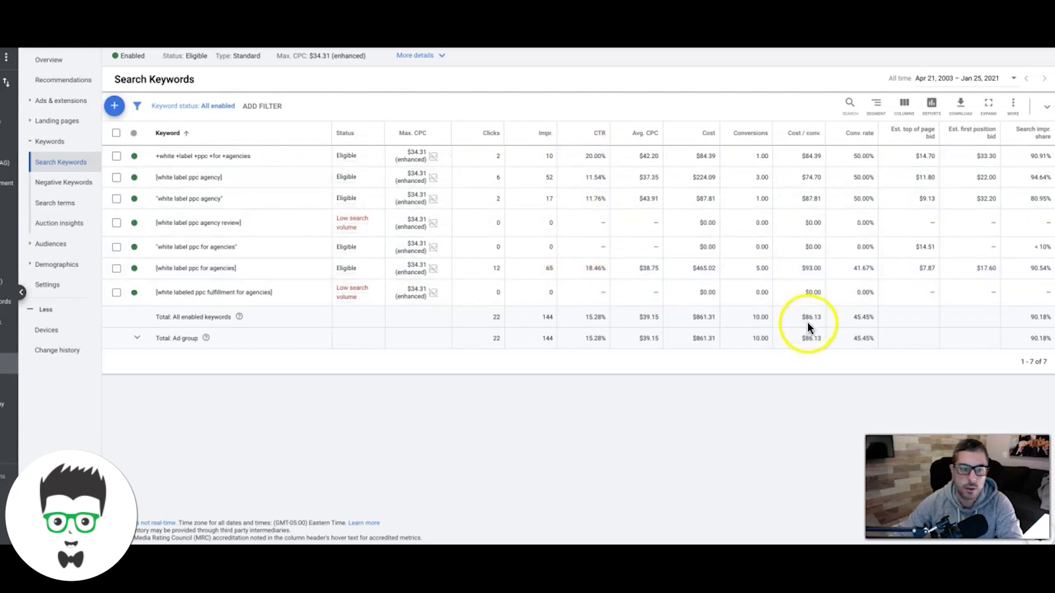
Return to the campaign's ad groups and look over the full list of enabled ad groups
{"action": "left_click", "coordinate": [53, 100]}
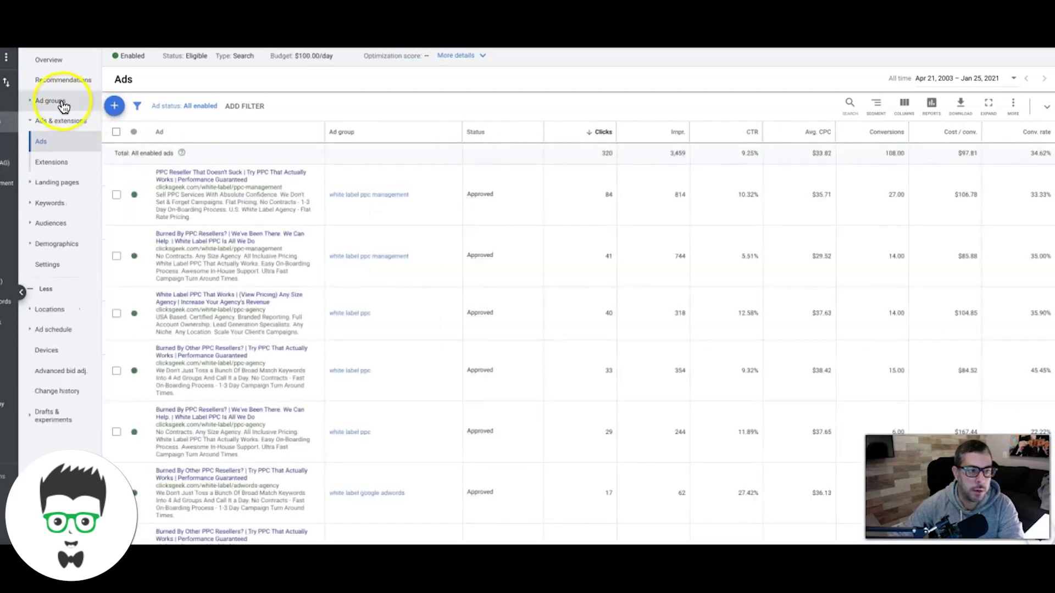
{"action": "left_click", "coordinate": [62, 102]}
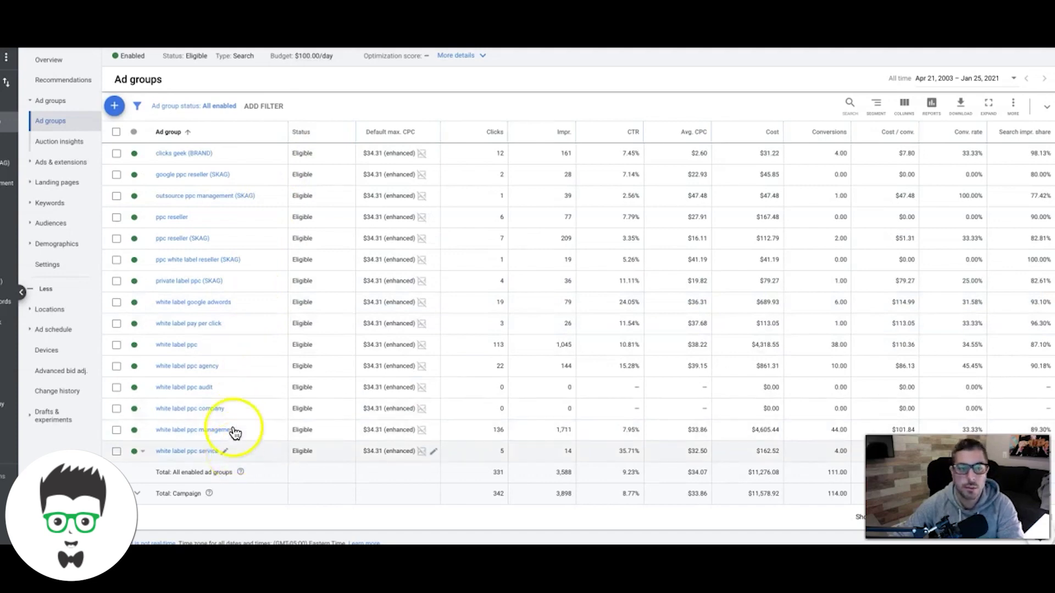
{"action": "scroll", "coordinate": [226, 236], "scroll_direction": "down", "scroll_amount": 1}
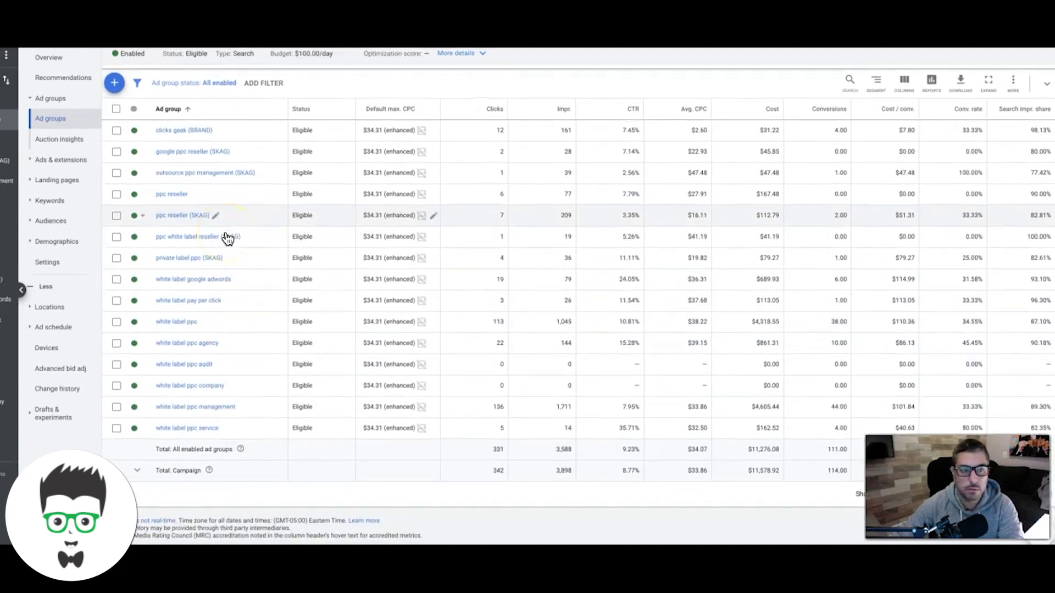
{"action": "scroll", "coordinate": [227, 237], "scroll_direction": "up", "scroll_amount": 1}
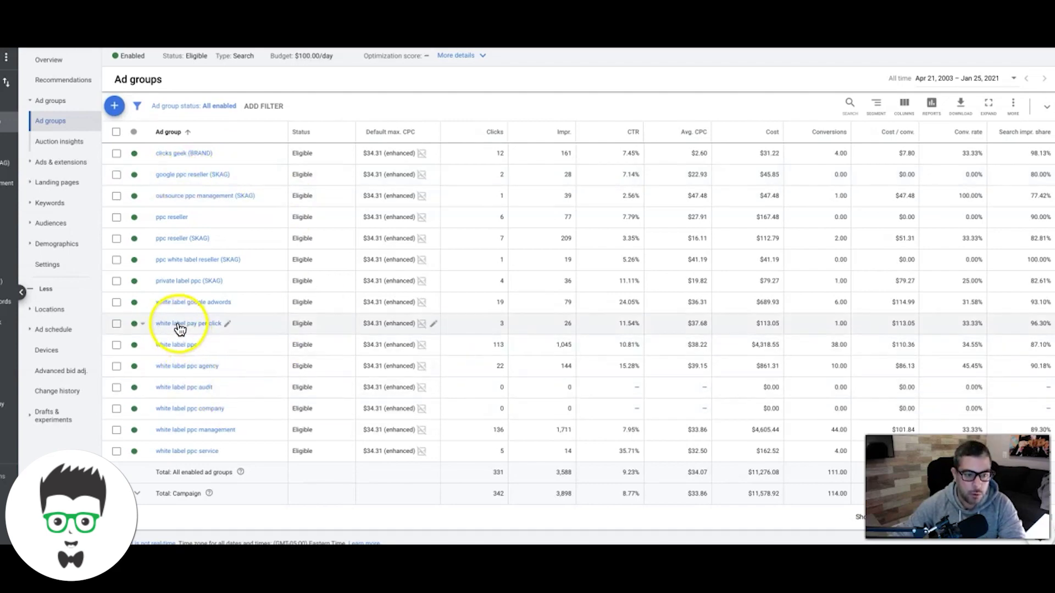
Open the white label google adwords ad group and examine its phrase and exact match keyword variations and their statuses
{"action": "left_click", "coordinate": [179, 306]}
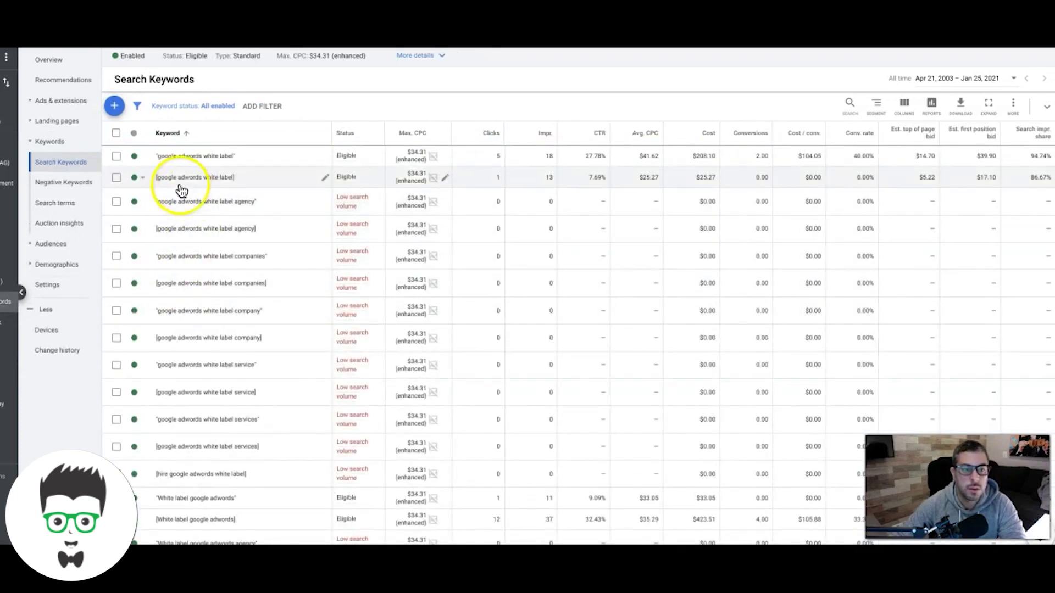
{"action": "scroll", "coordinate": [251, 412], "scroll_direction": "down", "scroll_amount": 1}
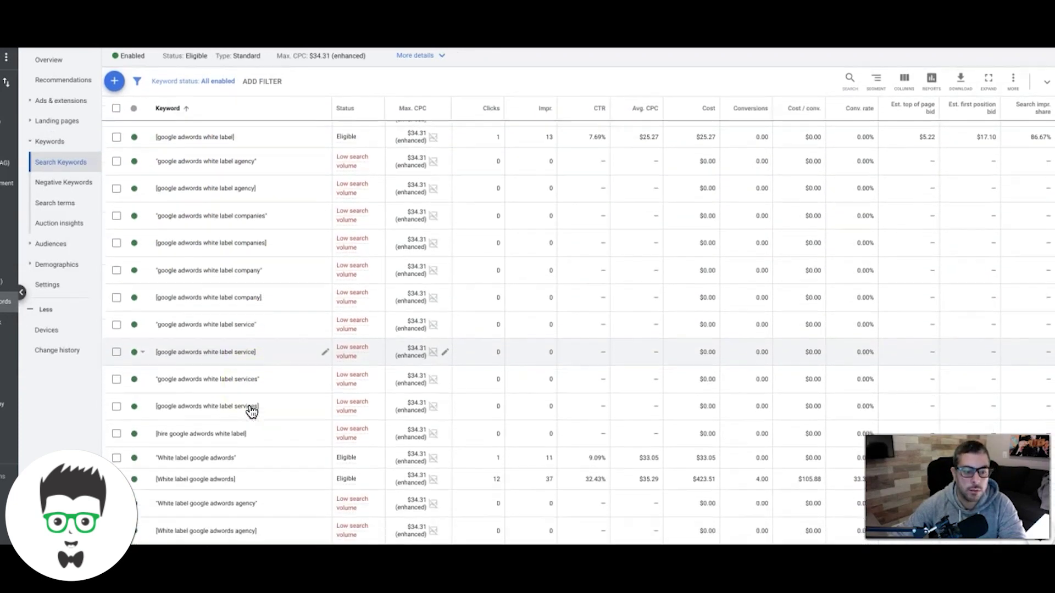
{"action": "left_click", "coordinate": [225, 325]}
{"action": "scroll", "coordinate": [220, 316], "scroll_direction": "up", "scroll_amount": 1}
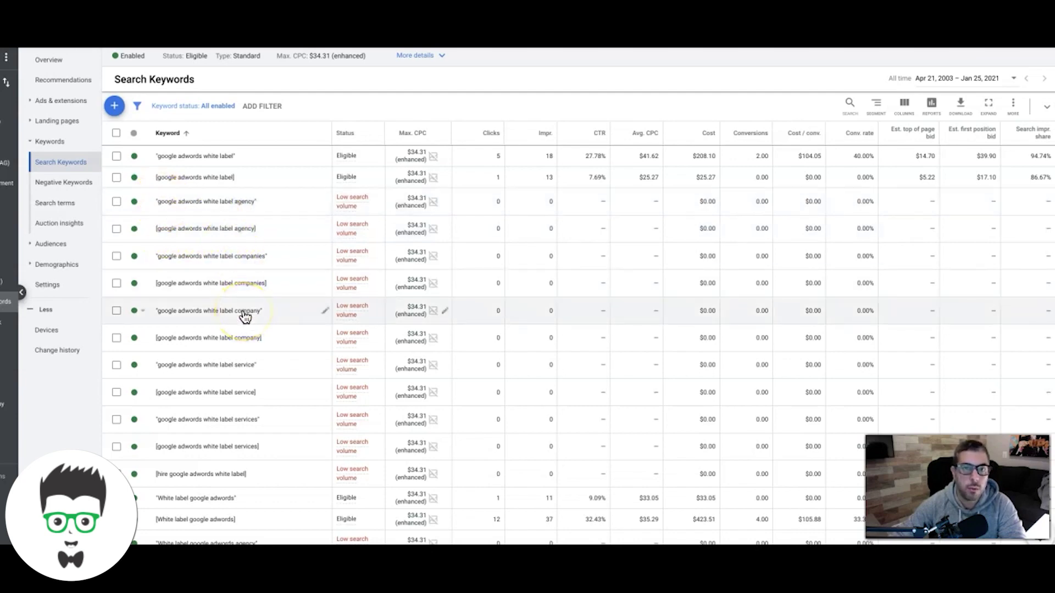
{"action": "scroll", "coordinate": [245, 317], "scroll_direction": "down", "scroll_amount": 1}
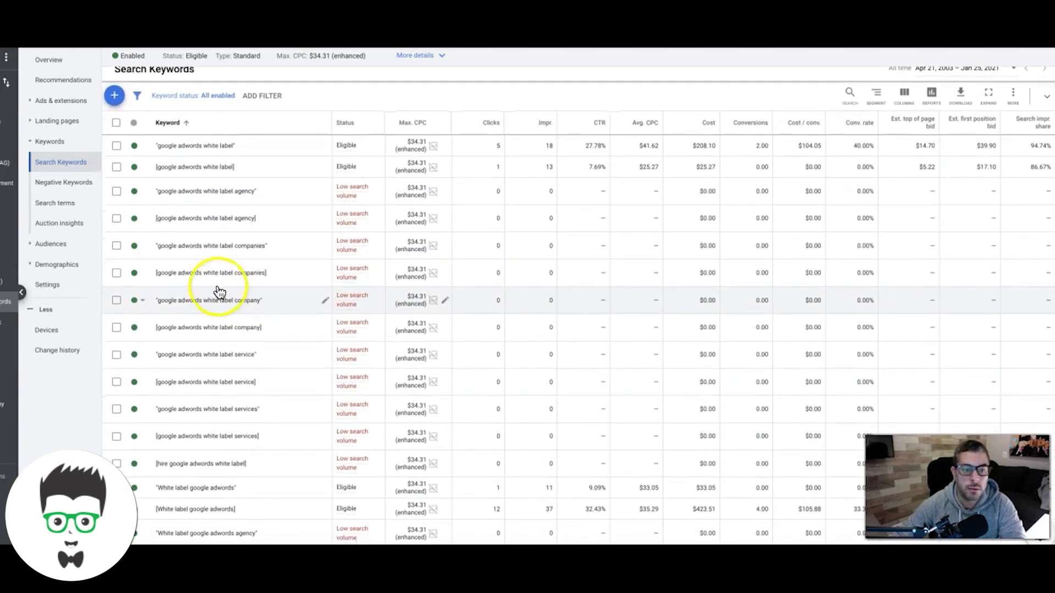
{"action": "scroll", "coordinate": [219, 291], "scroll_direction": "down", "scroll_amount": 5}
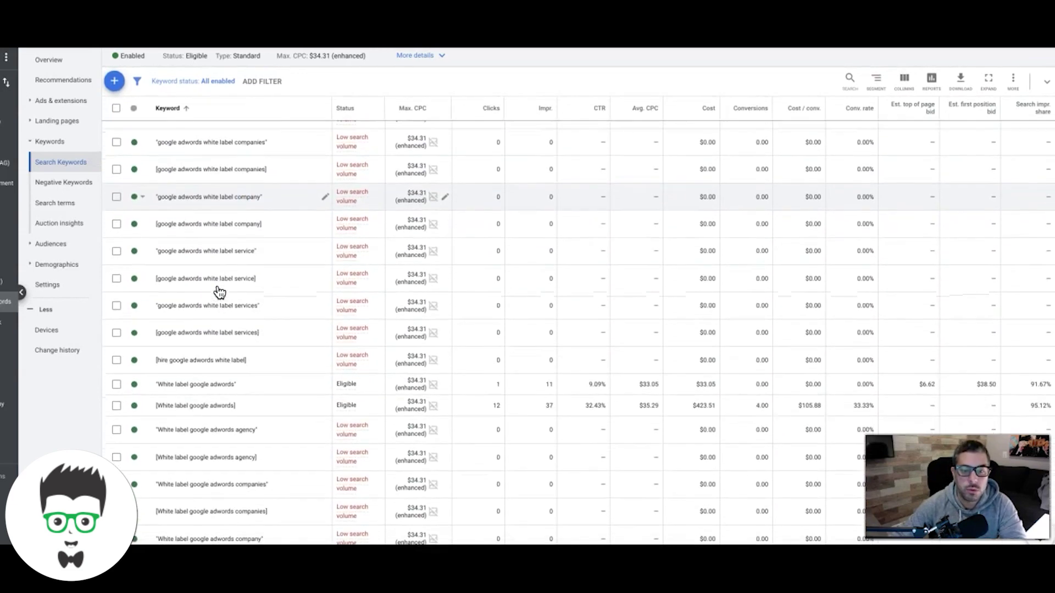
{"action": "scroll", "coordinate": [218, 291], "scroll_direction": "down", "scroll_amount": 1}
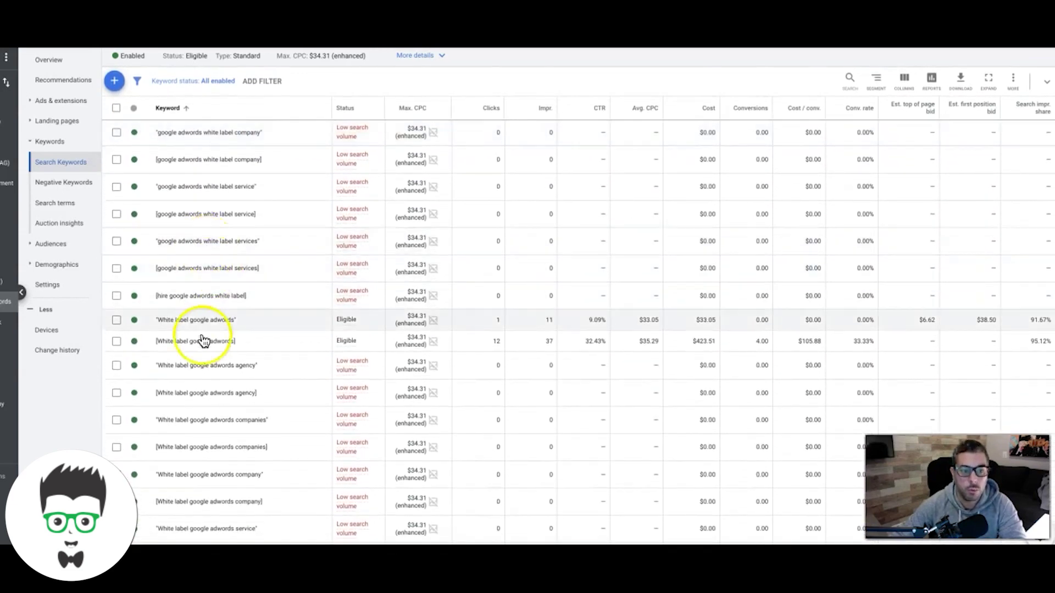
{"action": "scroll", "coordinate": [208, 238], "scroll_direction": "up", "scroll_amount": 1}
{"action": "scroll", "coordinate": [209, 238], "scroll_direction": "up", "scroll_amount": 5}
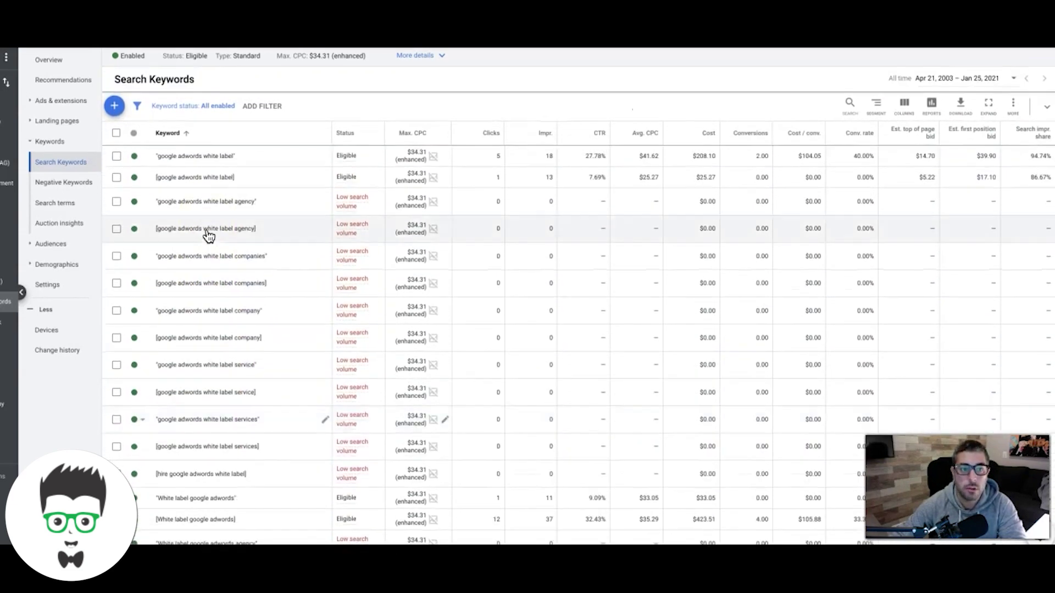
{"action": "left_click", "coordinate": [211, 184]}
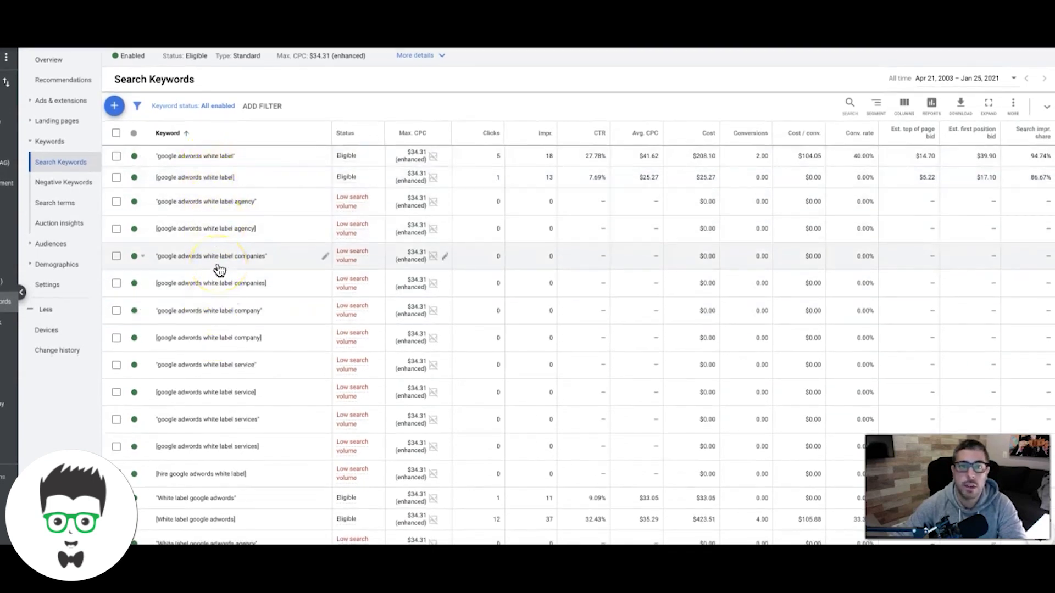
{"action": "left_click", "coordinate": [192, 177]}
{"action": "left_click", "coordinate": [240, 310]}
{"action": "left_click", "coordinate": [237, 222]}
{"action": "left_click", "coordinate": [243, 338]}
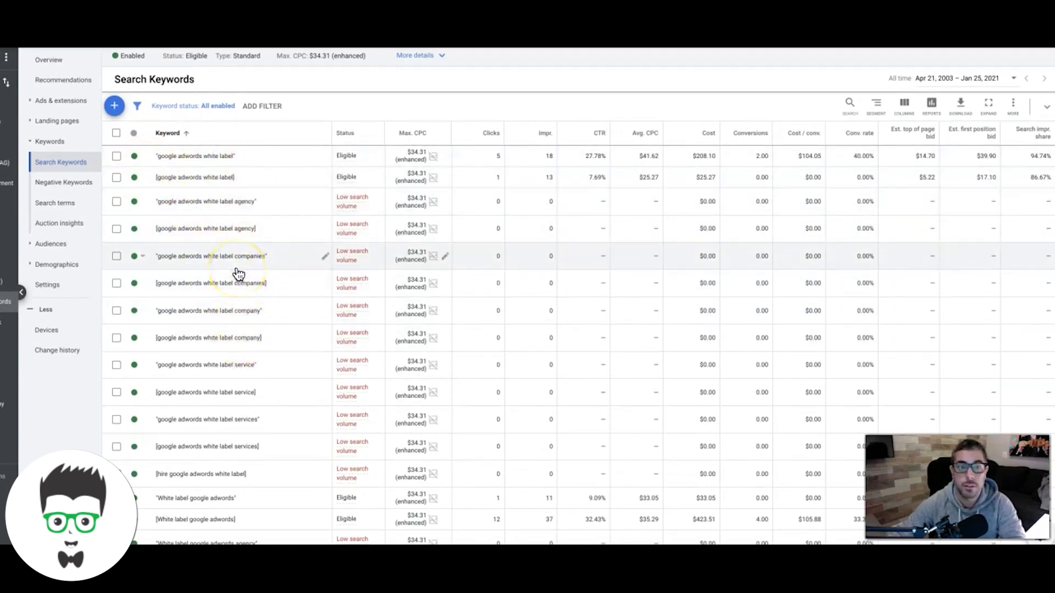
{"action": "scroll", "coordinate": [238, 274], "scroll_direction": "down", "scroll_amount": 3}
{"action": "scroll", "coordinate": [237, 247], "scroll_direction": "up", "scroll_amount": 5}
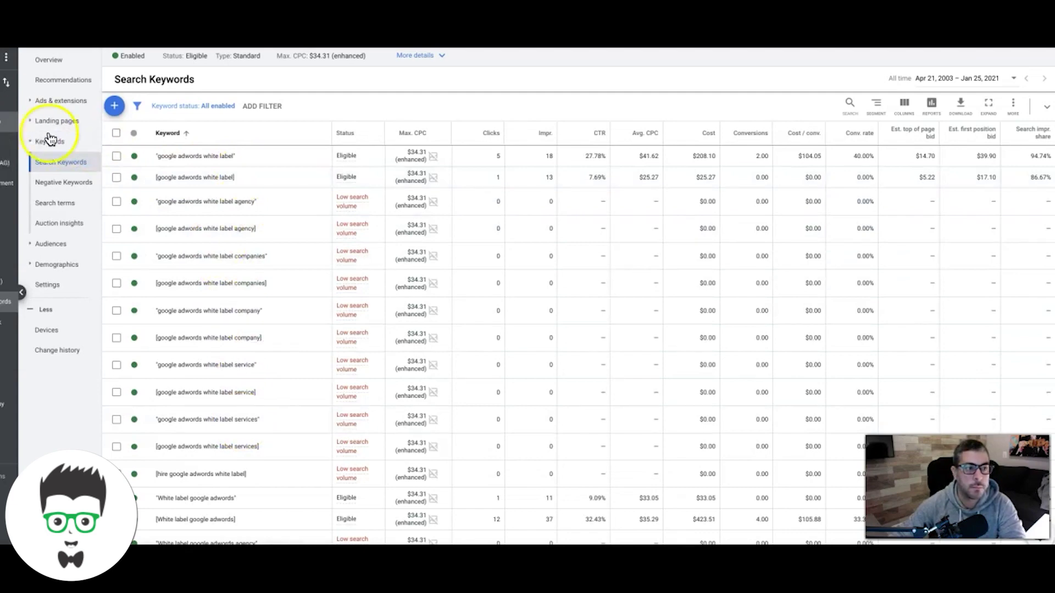
Go back to the campaign level and review its negative keywords, including their levels and match types
{"action": "left_click", "coordinate": [23, 130]}
{"action": "left_click", "coordinate": [51, 100]}
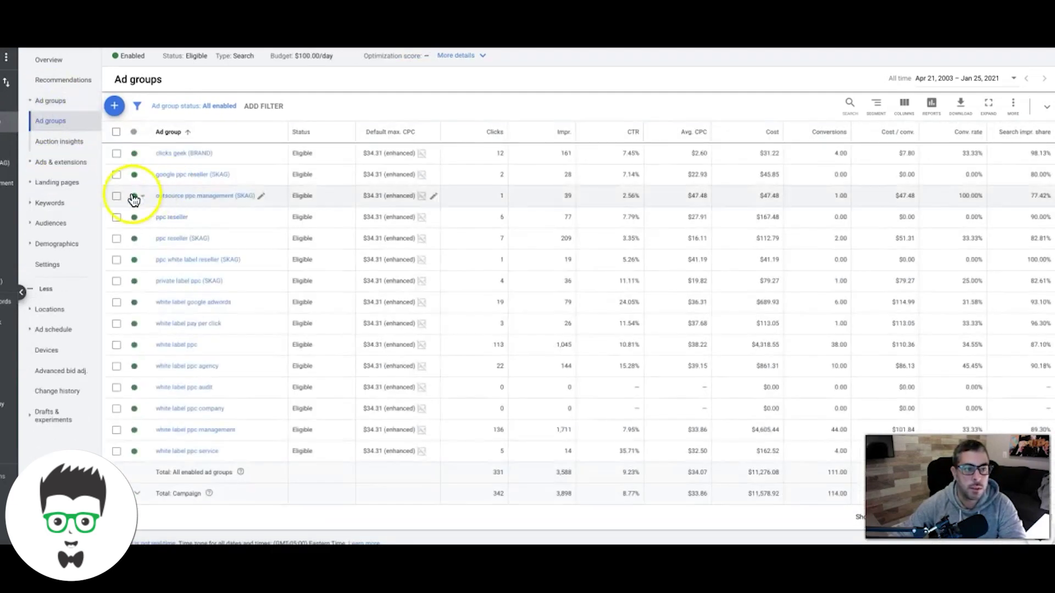
{"action": "left_click", "coordinate": [51, 203]}
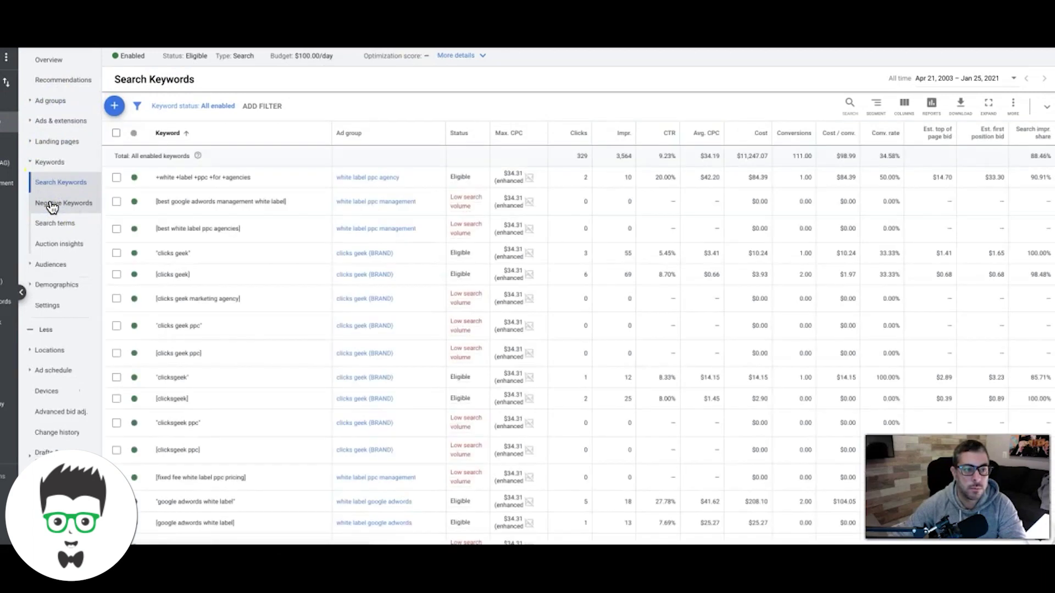
{"action": "left_click", "coordinate": [55, 211]}
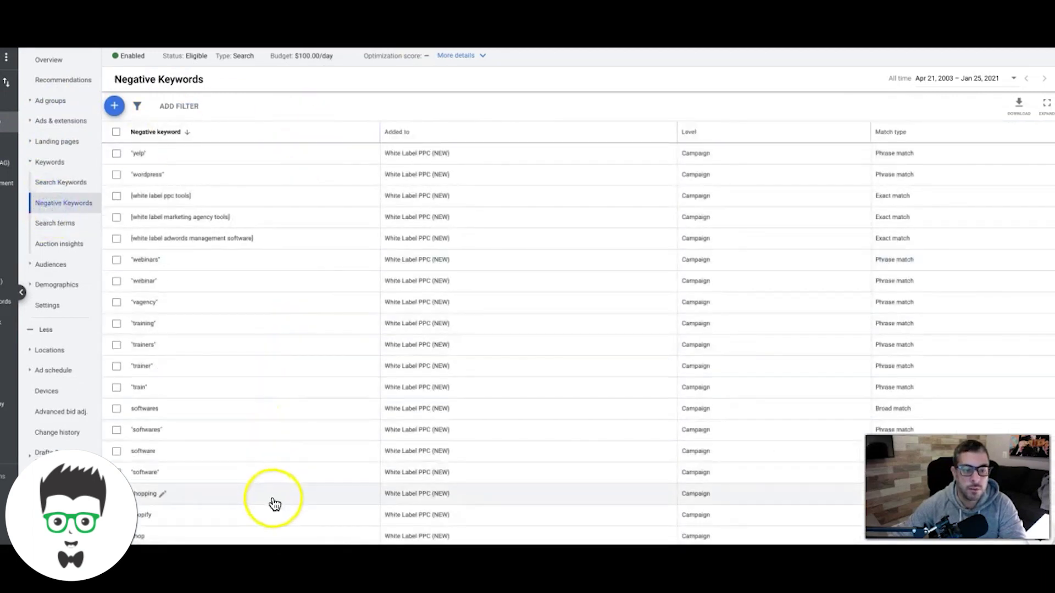
{"action": "scroll", "coordinate": [302, 331], "scroll_direction": "down", "scroll_amount": 3}
{"action": "scroll", "coordinate": [303, 330], "scroll_direction": "down", "scroll_amount": 3}
{"action": "scroll", "coordinate": [302, 330], "scroll_direction": "down", "scroll_amount": 5}
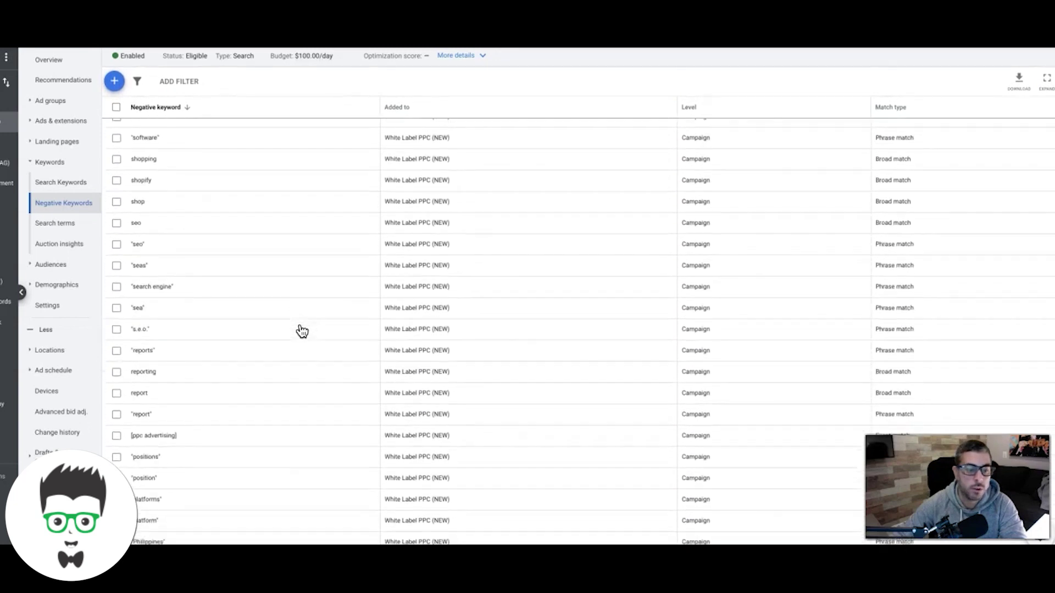
{"action": "scroll", "coordinate": [302, 330], "scroll_direction": "down", "scroll_amount": 3}
{"action": "scroll", "coordinate": [302, 331], "scroll_direction": "down", "scroll_amount": 8}
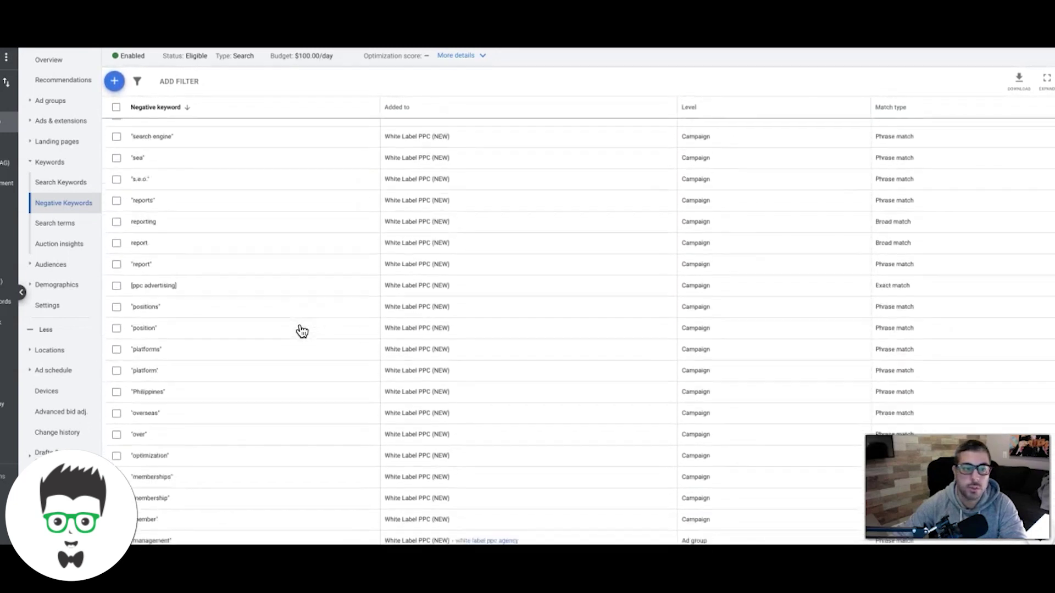
{"action": "scroll", "coordinate": [302, 330], "scroll_direction": "down", "scroll_amount": 3}
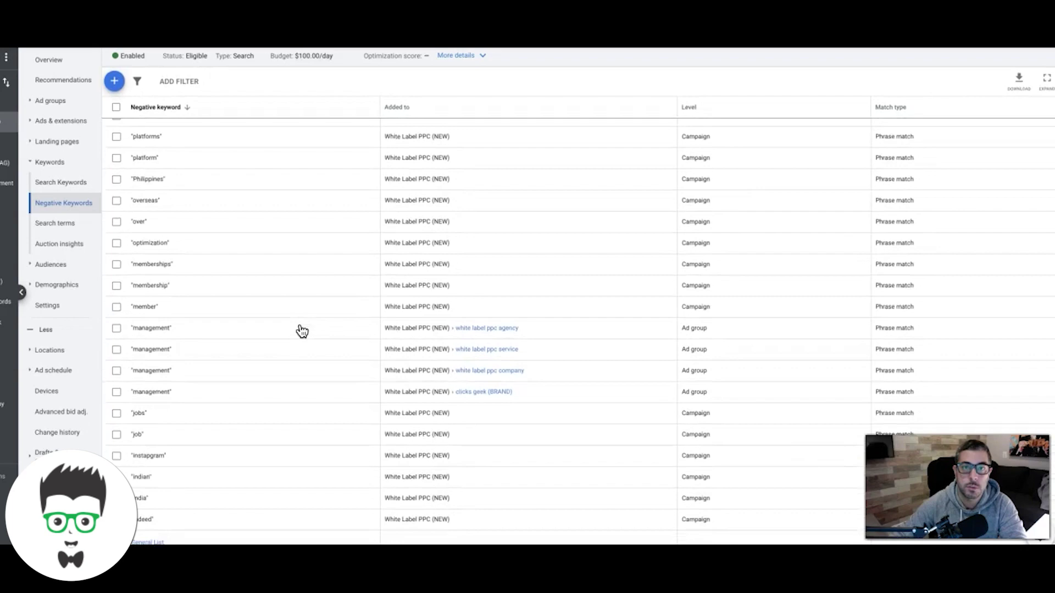
{"action": "scroll", "coordinate": [288, 283], "scroll_direction": "down", "scroll_amount": 1}
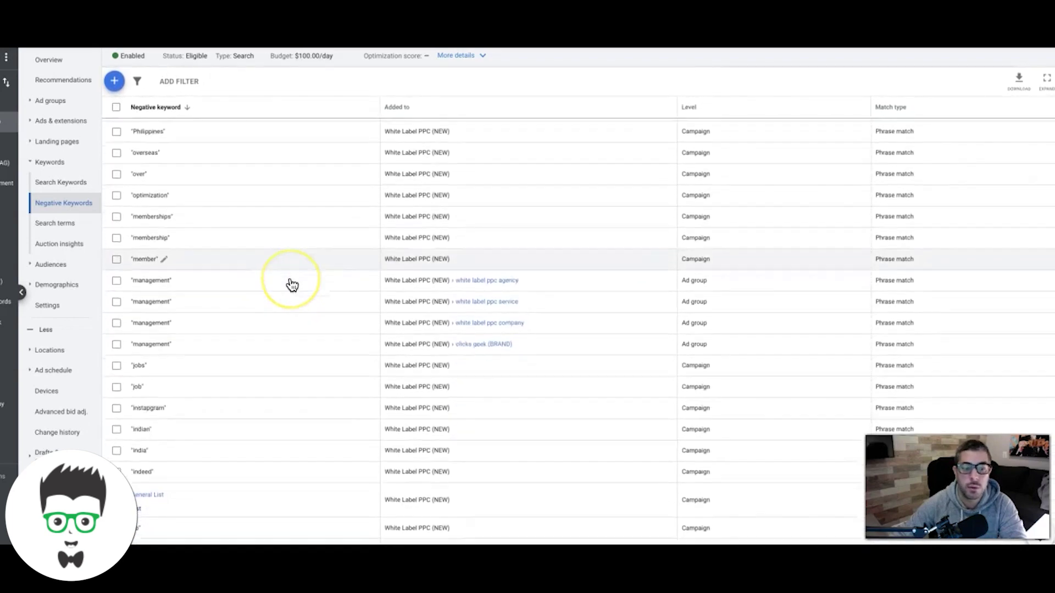
{"action": "scroll", "coordinate": [292, 284], "scroll_direction": "up", "scroll_amount": 15}
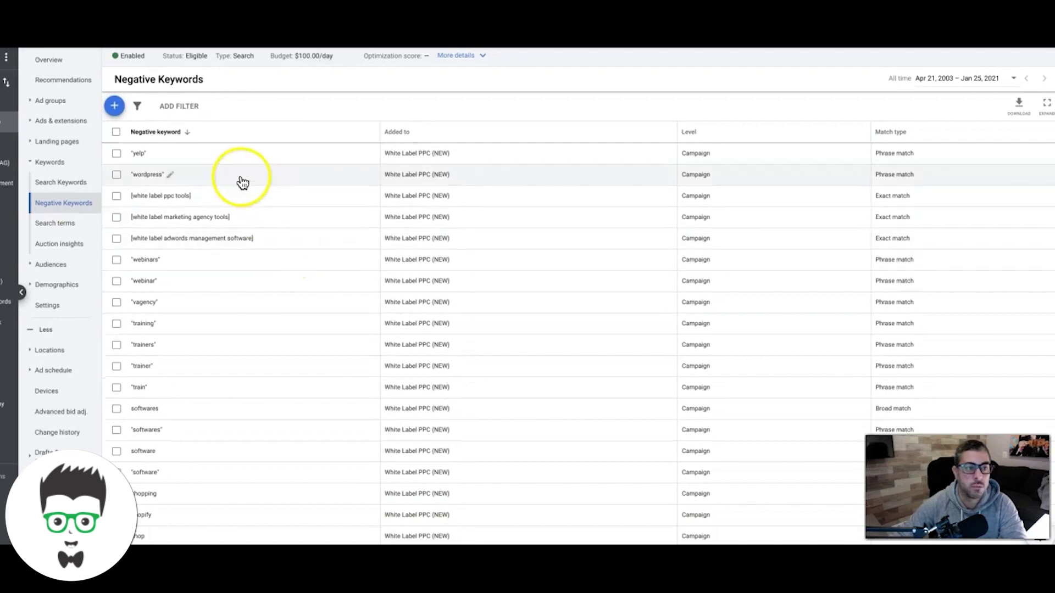
Open the campaign's ad extensions and review its sitelink and callout extensions and where they were added
{"action": "left_click", "coordinate": [46, 103]}
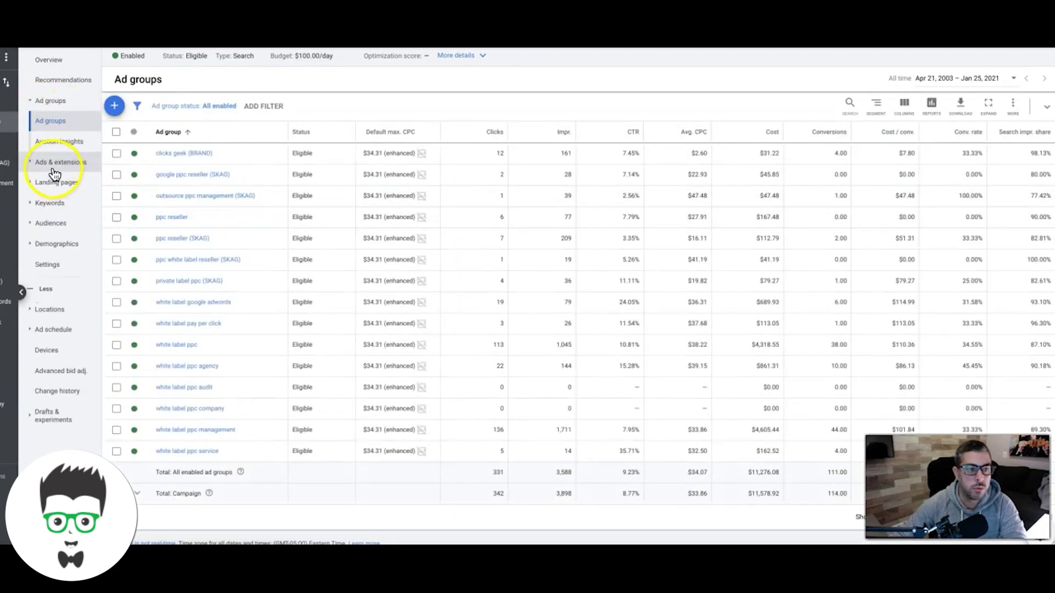
{"action": "left_click", "coordinate": [55, 163]}
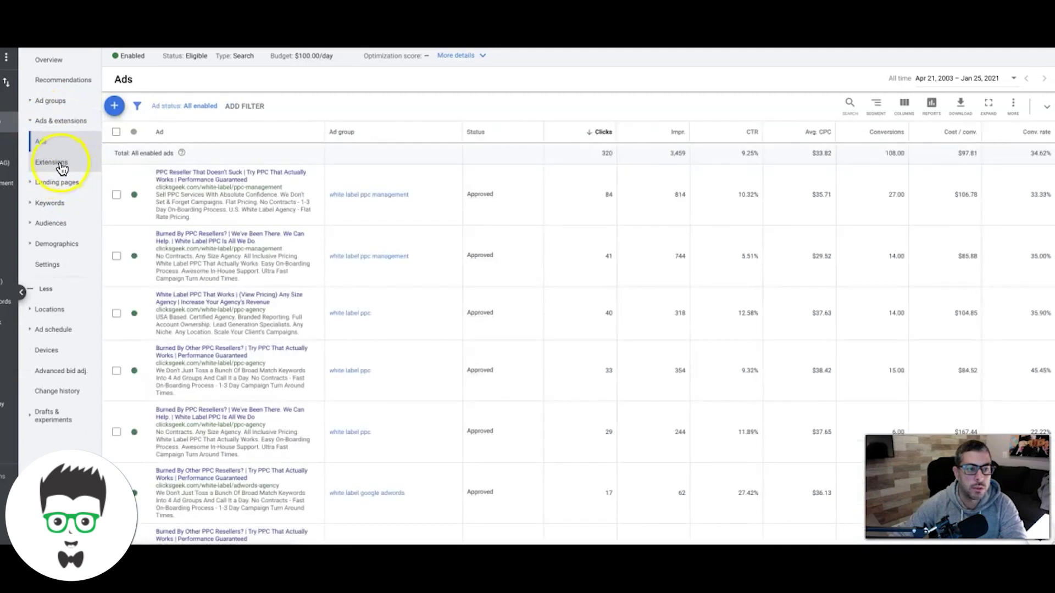
{"action": "left_click", "coordinate": [61, 163]}
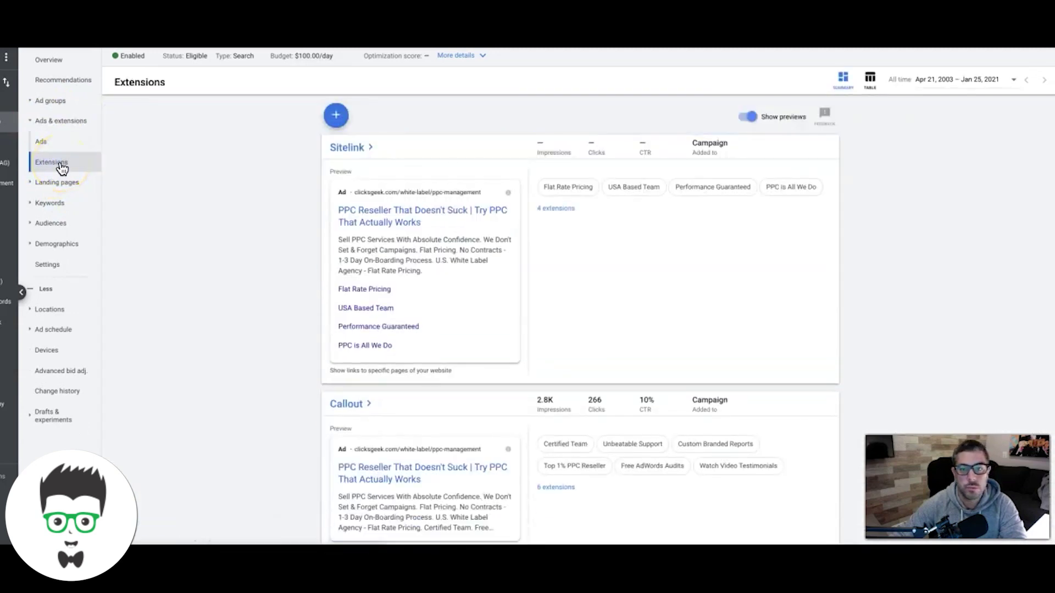
{"action": "scroll", "coordinate": [227, 248], "scroll_direction": "down", "scroll_amount": 1}
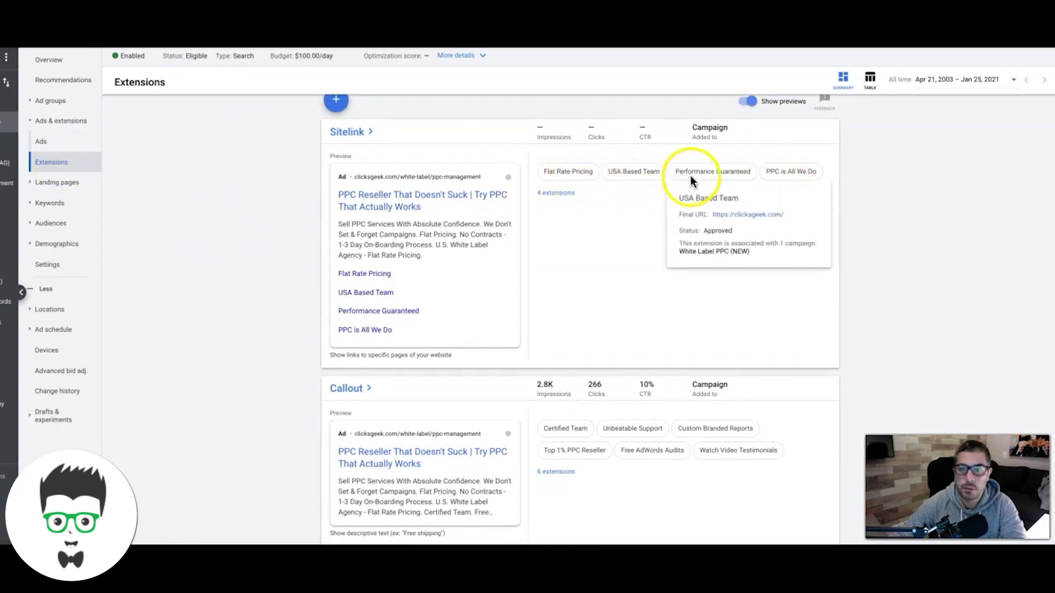
{"action": "mouse_move", "coordinate": [691, 180]}
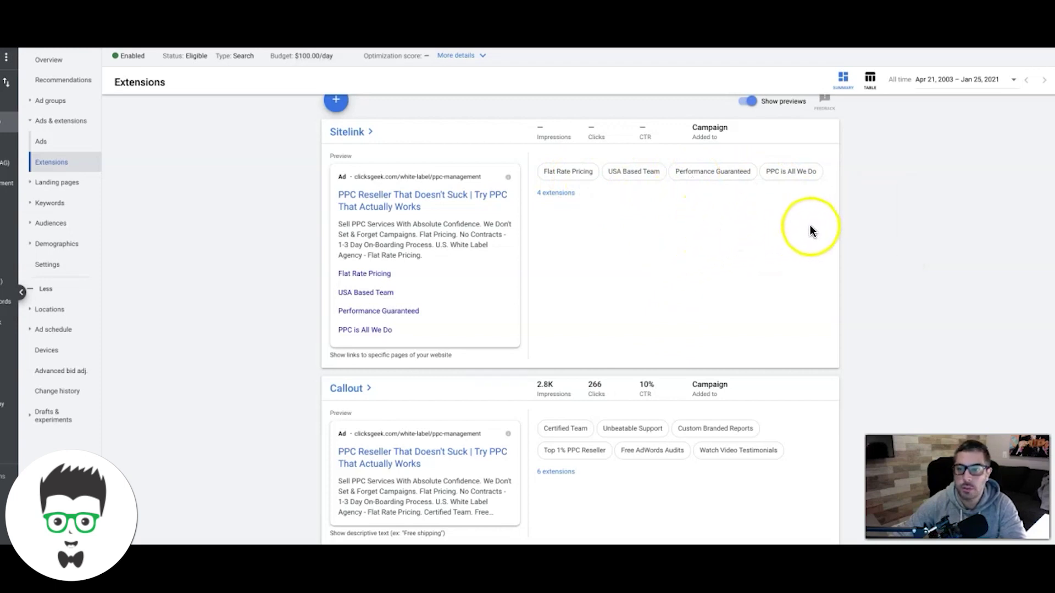
{"action": "scroll", "coordinate": [219, 318], "scroll_direction": "down", "scroll_amount": 3}
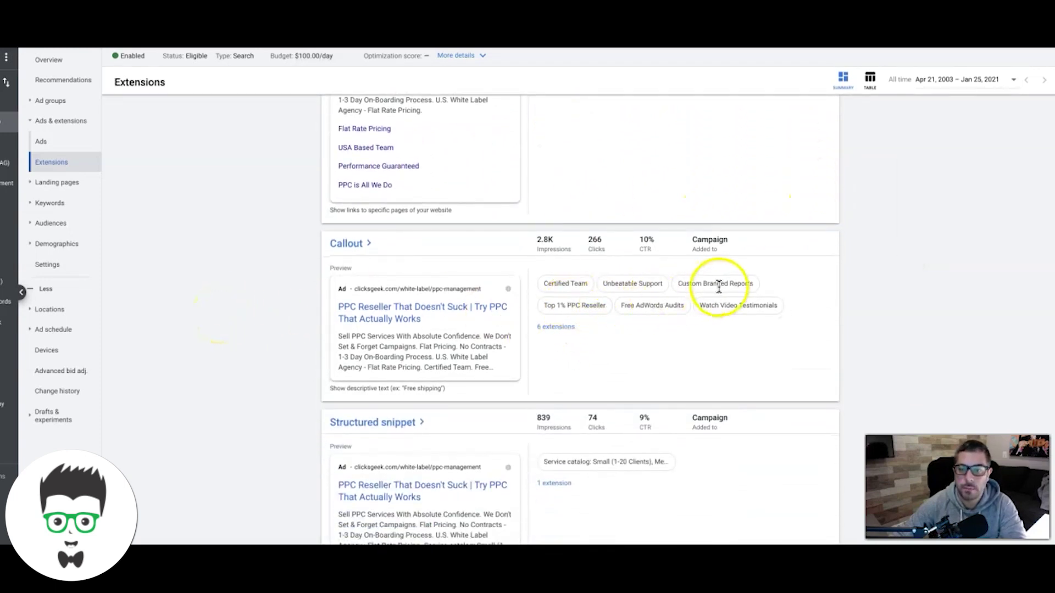
{"action": "mouse_move", "coordinate": [634, 310]}
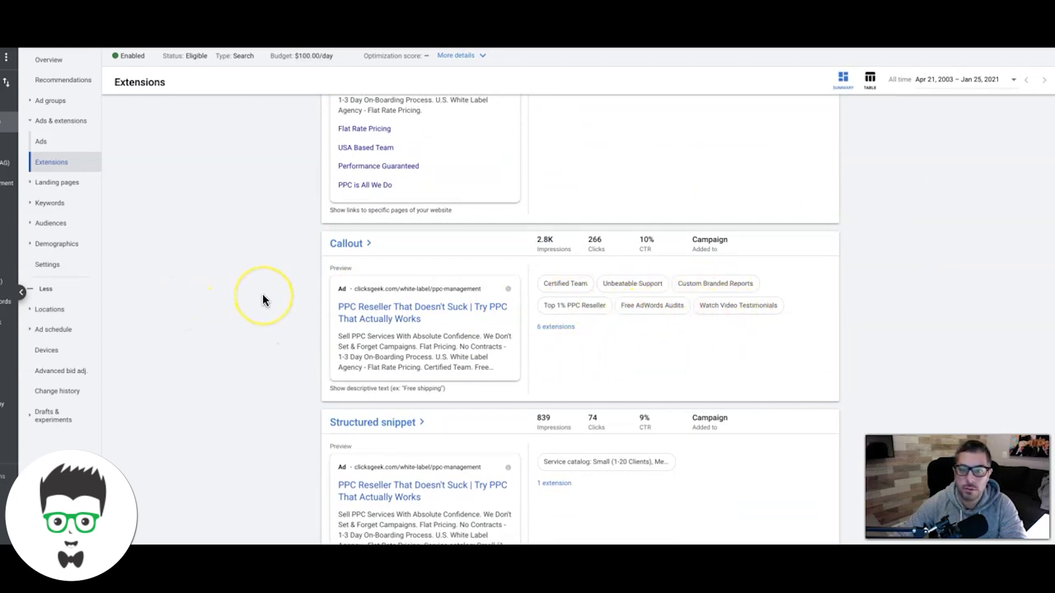
{"action": "scroll", "coordinate": [263, 296], "scroll_direction": "down", "scroll_amount": 2}
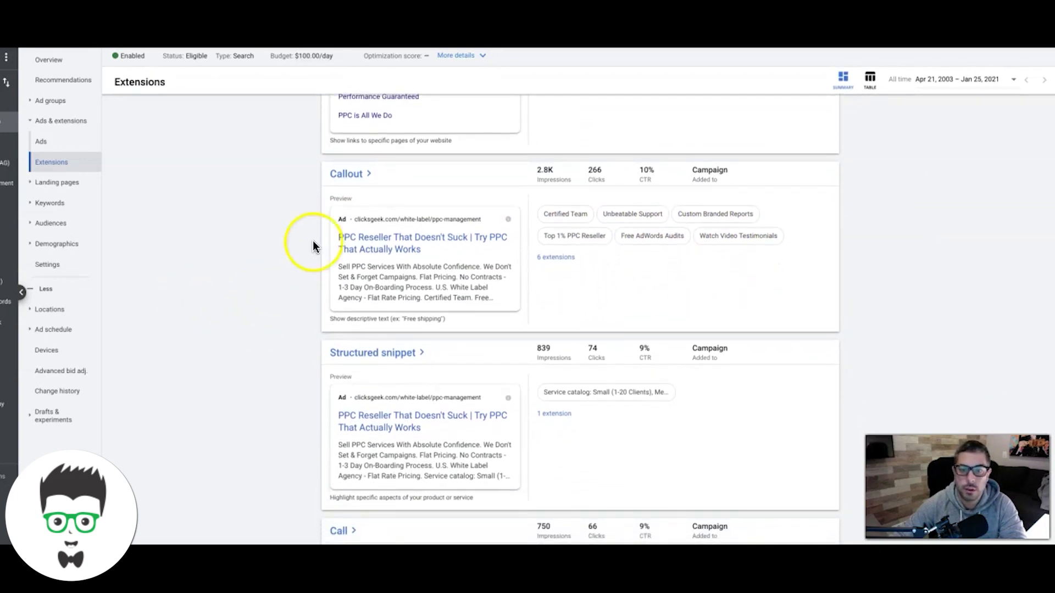
{"action": "scroll", "coordinate": [253, 223], "scroll_direction": "up", "scroll_amount": 6}
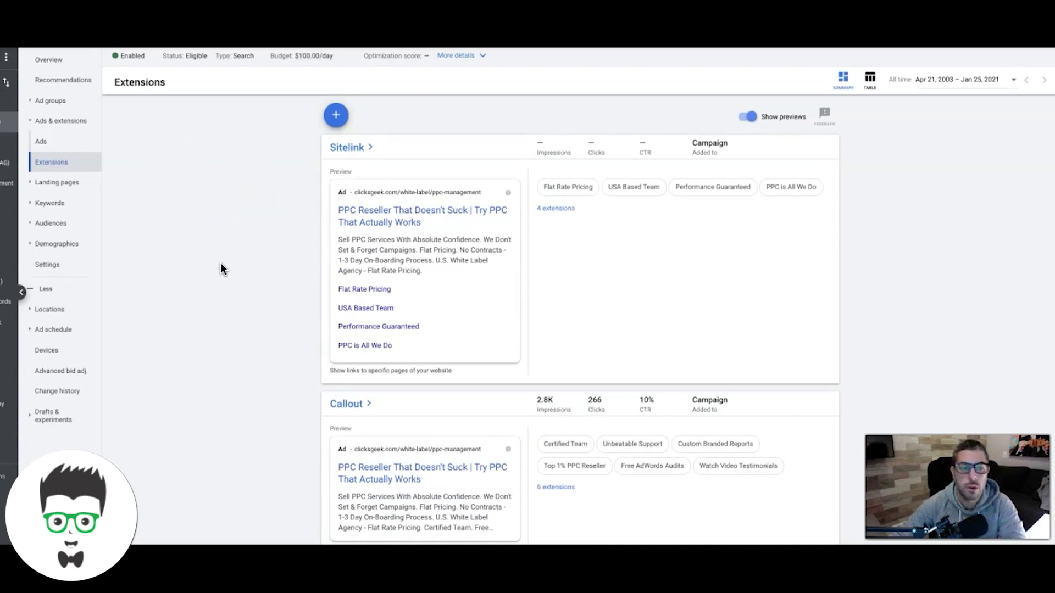
Look through the remaining extension types, examining the structured snippet and call extensions and their performance figures
{"action": "scroll", "coordinate": [220, 268], "scroll_direction": "down", "scroll_amount": 1}
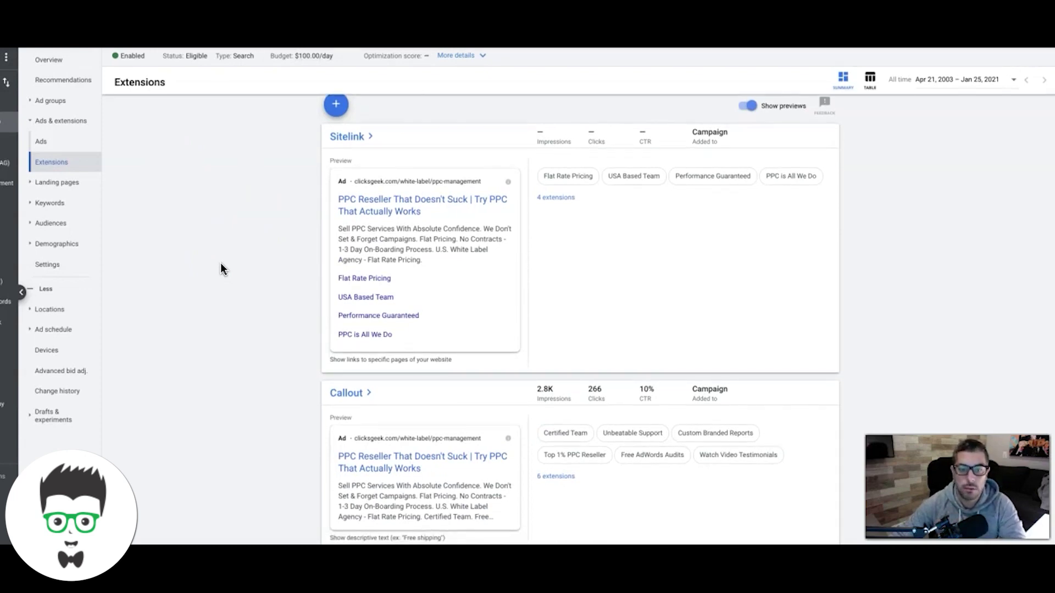
{"action": "scroll", "coordinate": [220, 268], "scroll_direction": "down", "scroll_amount": 5}
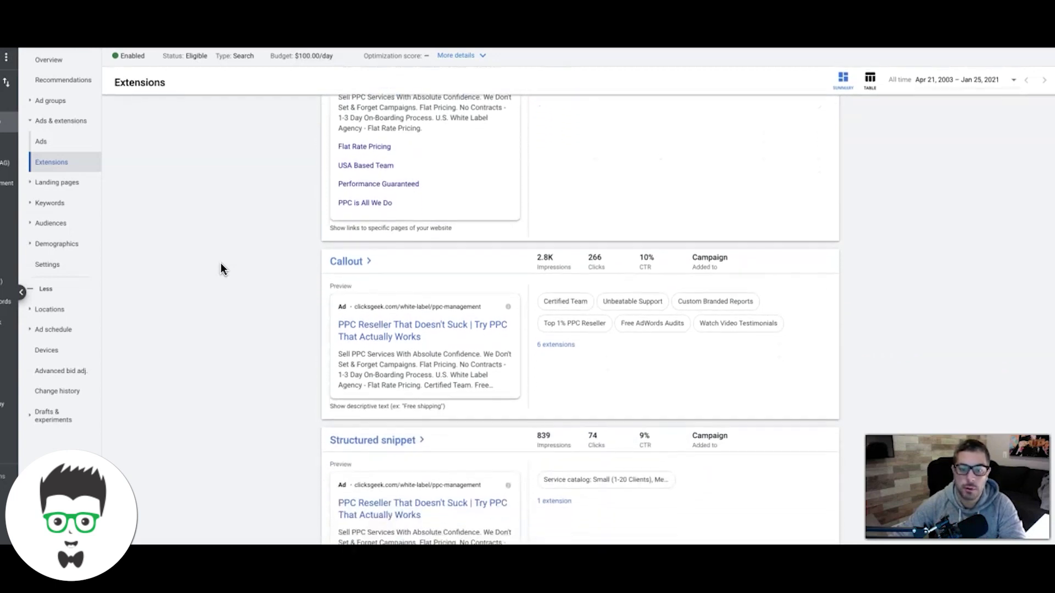
{"action": "scroll", "coordinate": [220, 262], "scroll_direction": "down", "scroll_amount": 2}
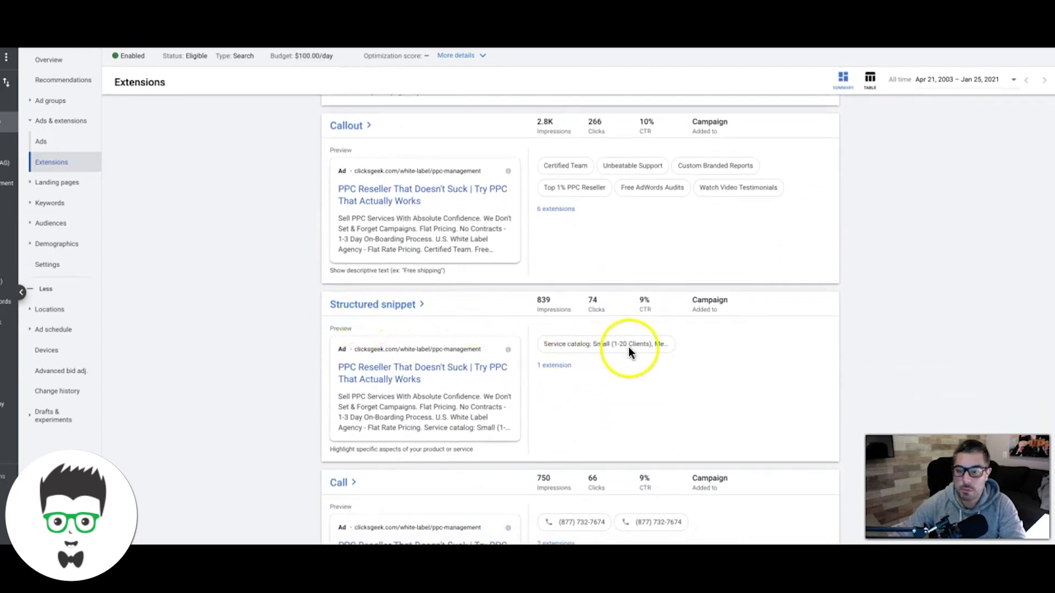
{"action": "scroll", "coordinate": [282, 370], "scroll_direction": "down", "scroll_amount": 3}
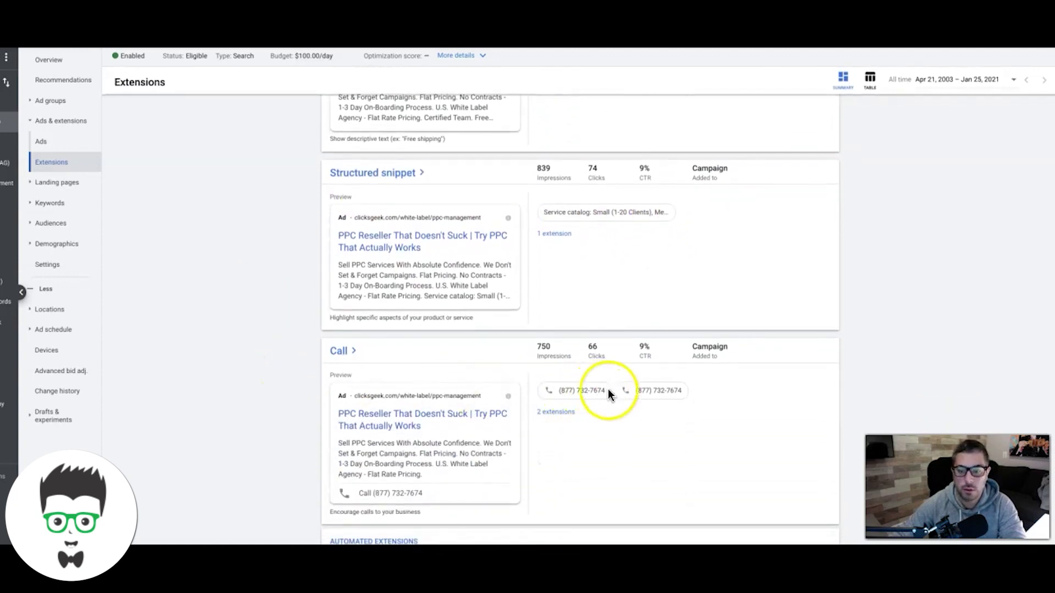
{"action": "scroll", "coordinate": [257, 334], "scroll_direction": "down", "scroll_amount": 1}
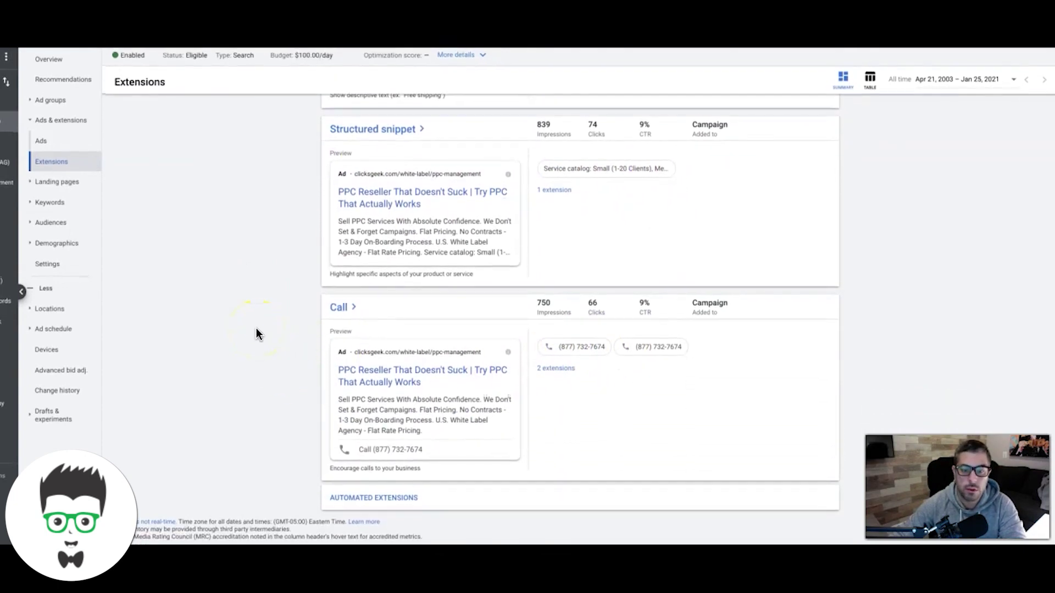
{"action": "scroll", "coordinate": [257, 334], "scroll_direction": "up", "scroll_amount": 1}
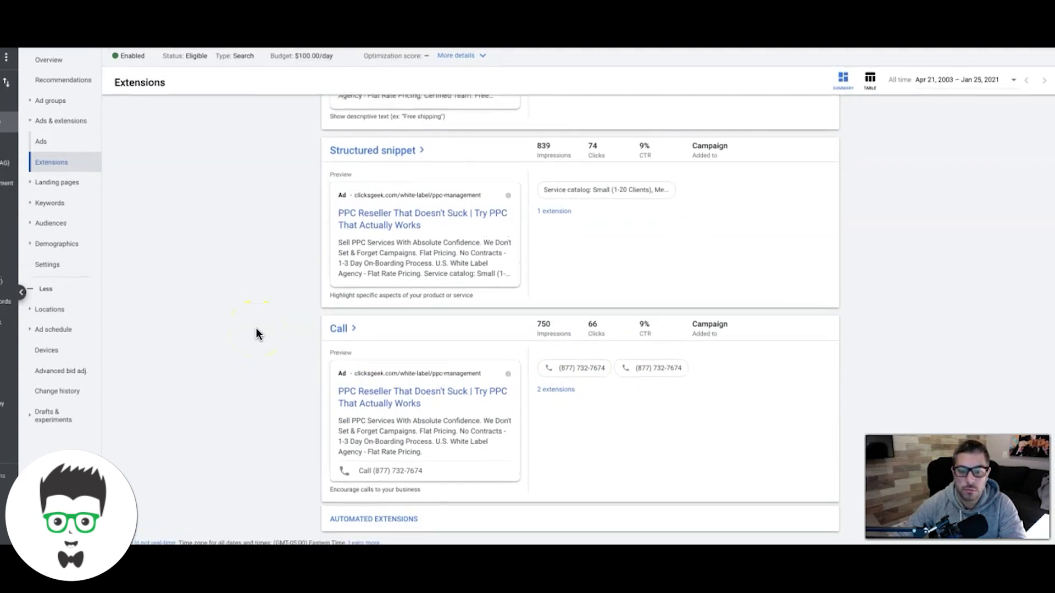
{"action": "left_click", "coordinate": [342, 338]}
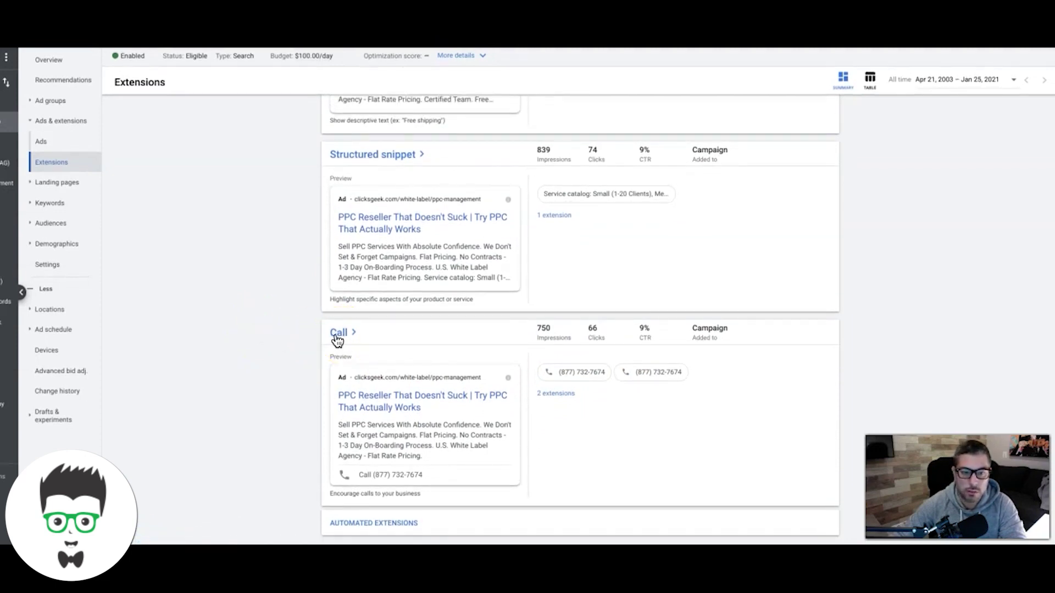
{"action": "left_click", "coordinate": [250, 318]}
{"action": "scroll", "coordinate": [250, 319], "scroll_direction": "up", "scroll_amount": 5}
{"action": "scroll", "coordinate": [250, 315], "scroll_direction": "up", "scroll_amount": 6}
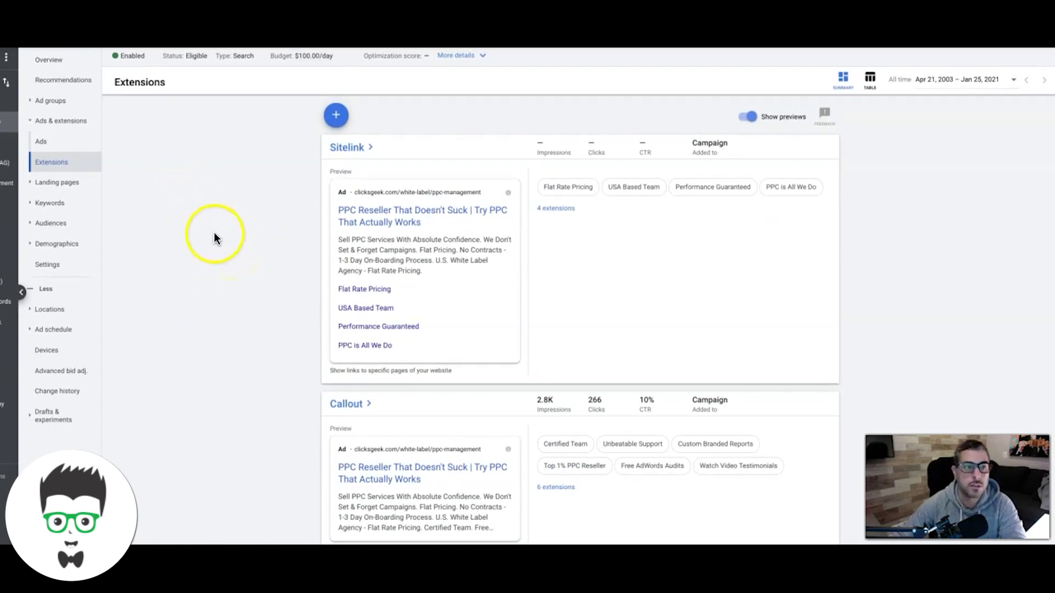
Return to the campaign's ad groups and compare the SKAG ad groups with the themed white label ad groups
{"action": "left_click", "coordinate": [49, 102]}
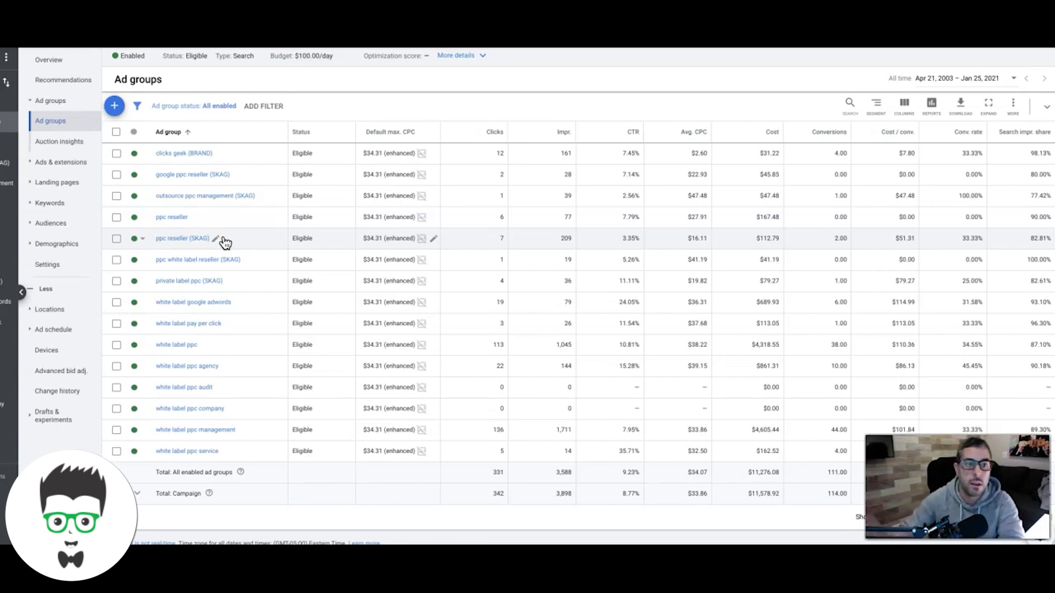
{"action": "left_click", "coordinate": [205, 289]}
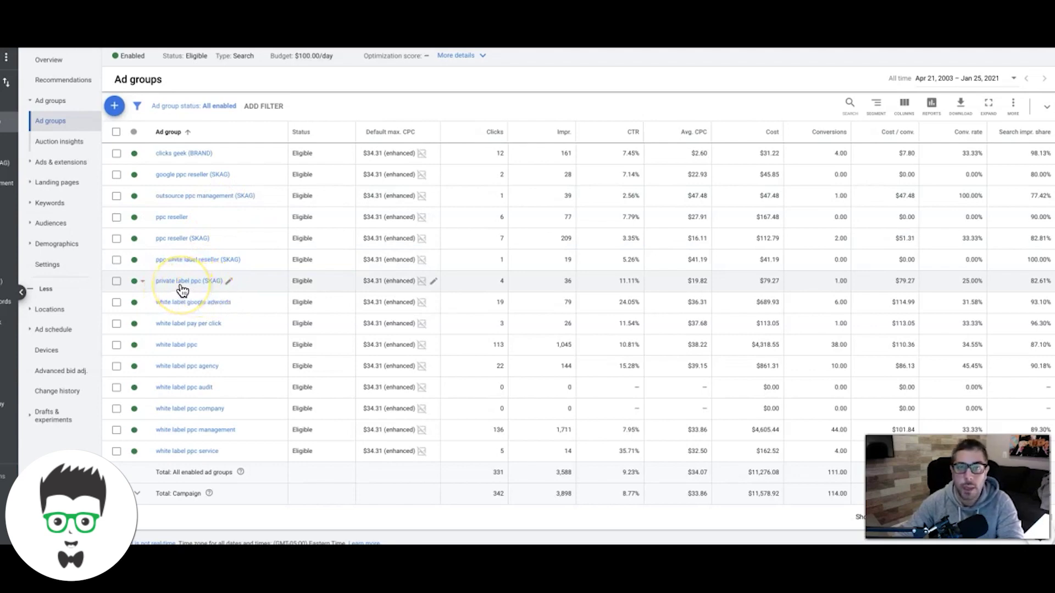
{"action": "left_click", "coordinate": [200, 287]}
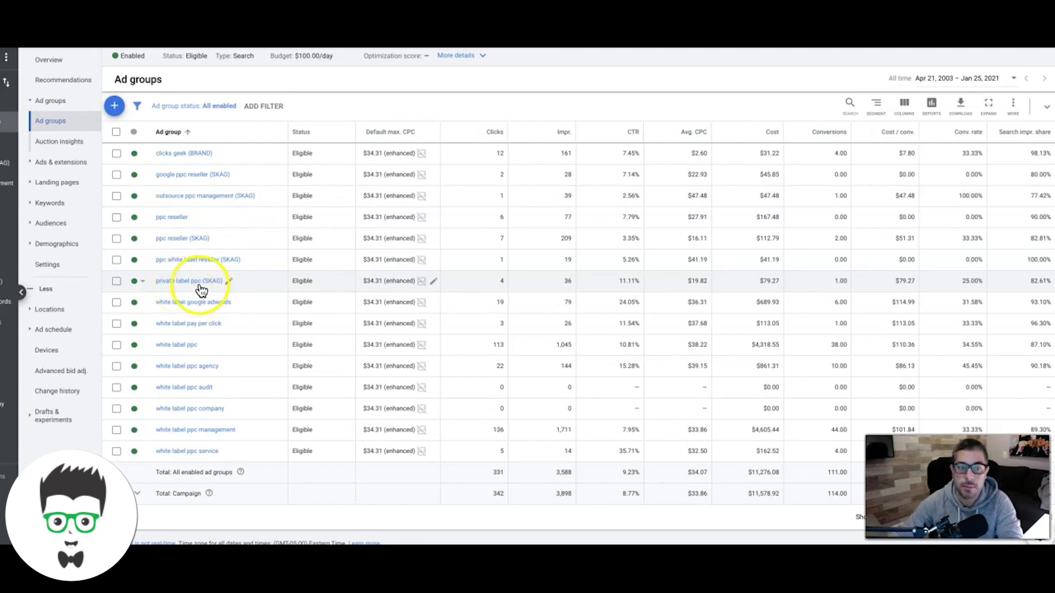
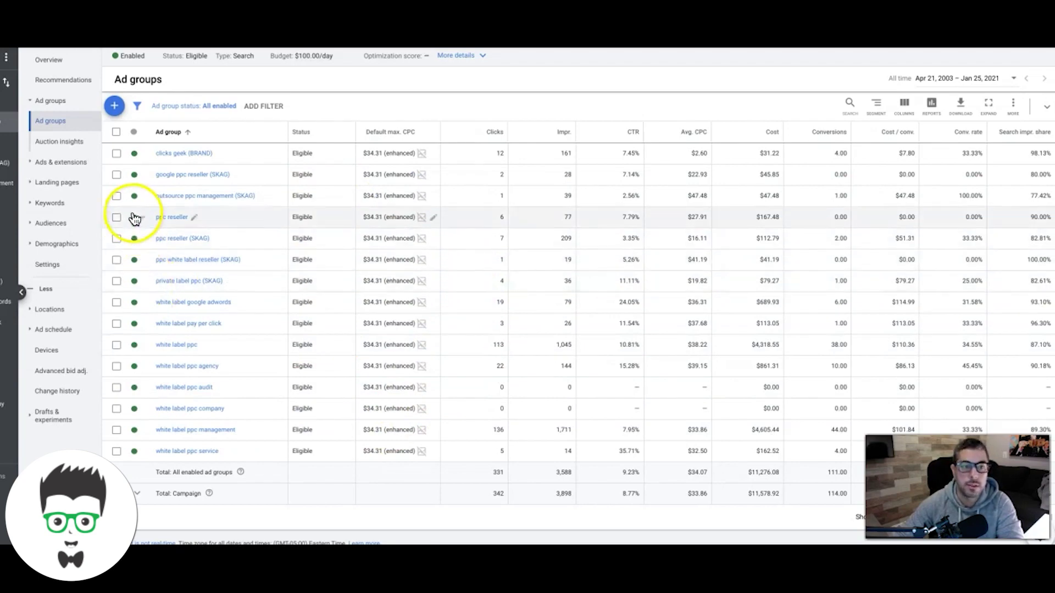
{"action": "left_click", "coordinate": [197, 387]}
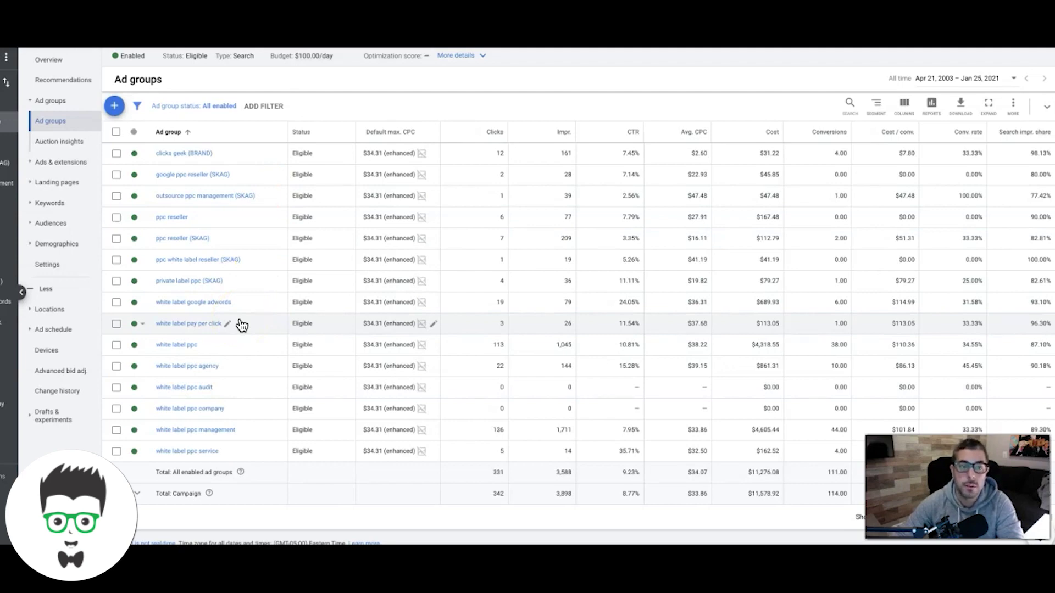
{"action": "scroll", "coordinate": [511, 225], "scroll_direction": "down", "scroll_amount": 1}
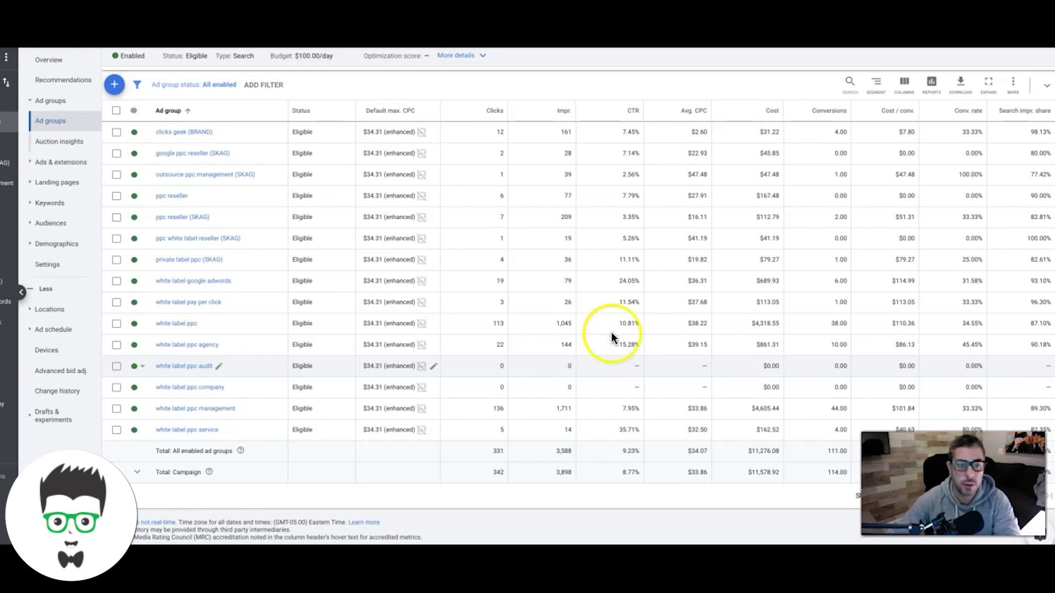
{"action": "scroll", "coordinate": [488, 274], "scroll_direction": "up", "scroll_amount": 2}
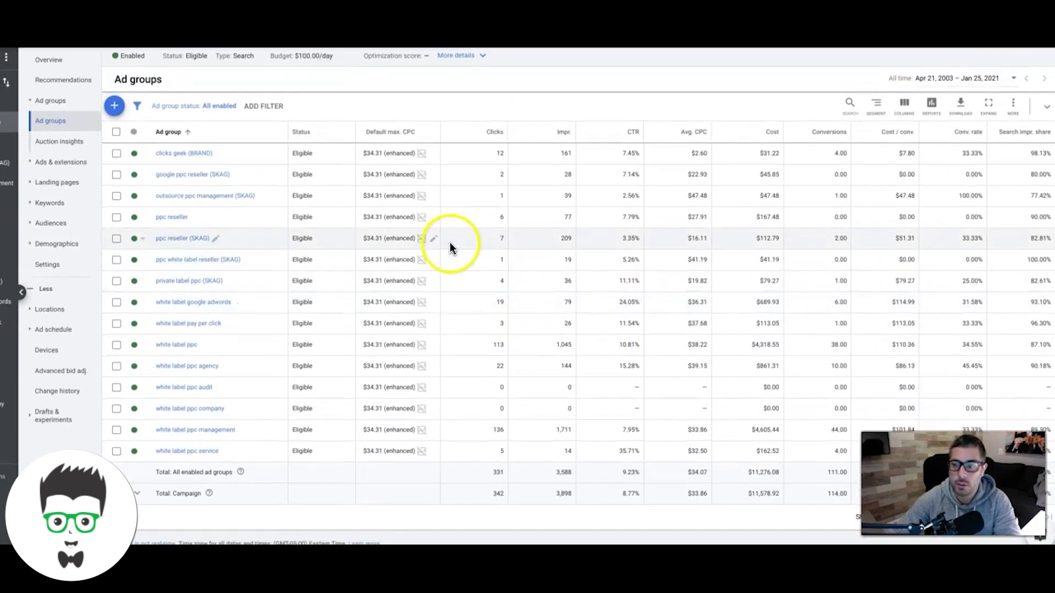
Show the campaign's search keywords sorted by clicks, highest first, and review their ad groups, match types and performance
{"action": "left_click", "coordinate": [60, 204]}
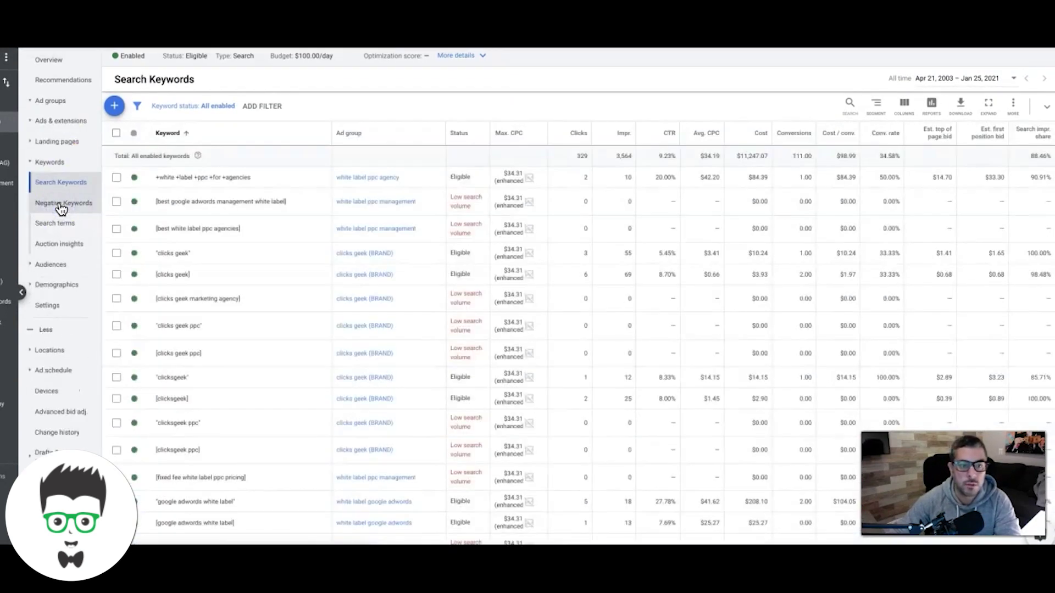
{"action": "left_click", "coordinate": [554, 145]}
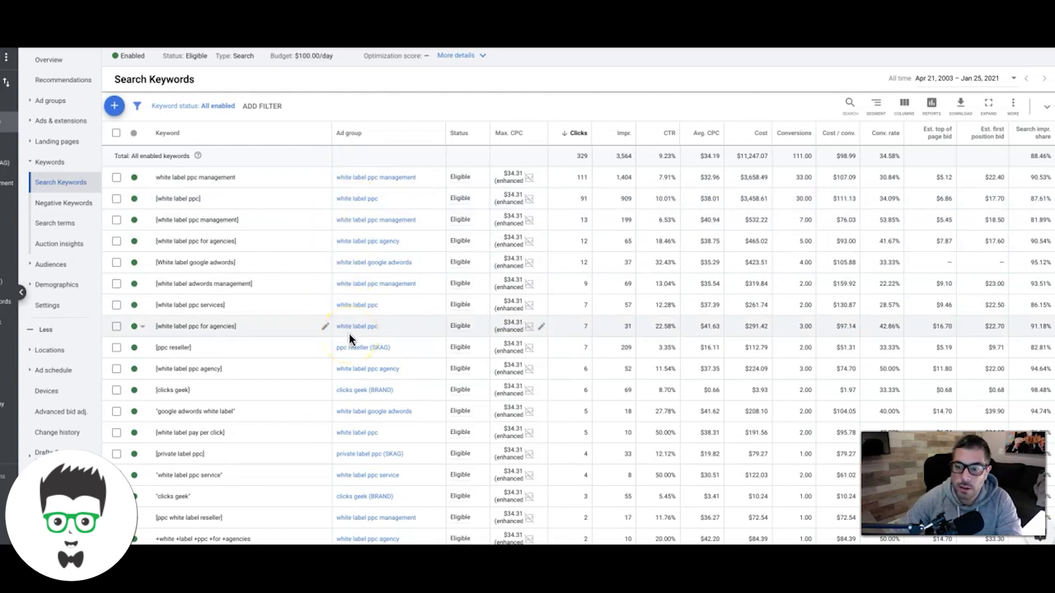
{"action": "scroll", "coordinate": [358, 360], "scroll_direction": "down", "scroll_amount": 2}
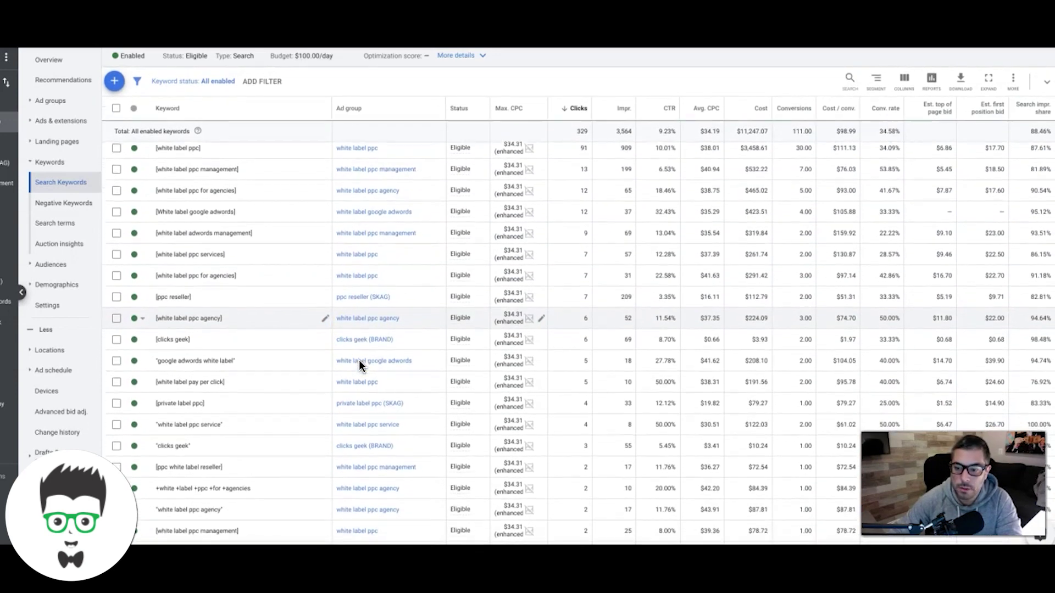
{"action": "scroll", "coordinate": [436, 351], "scroll_direction": "down", "scroll_amount": 2}
{"action": "scroll", "coordinate": [435, 346], "scroll_direction": "down", "scroll_amount": 5}
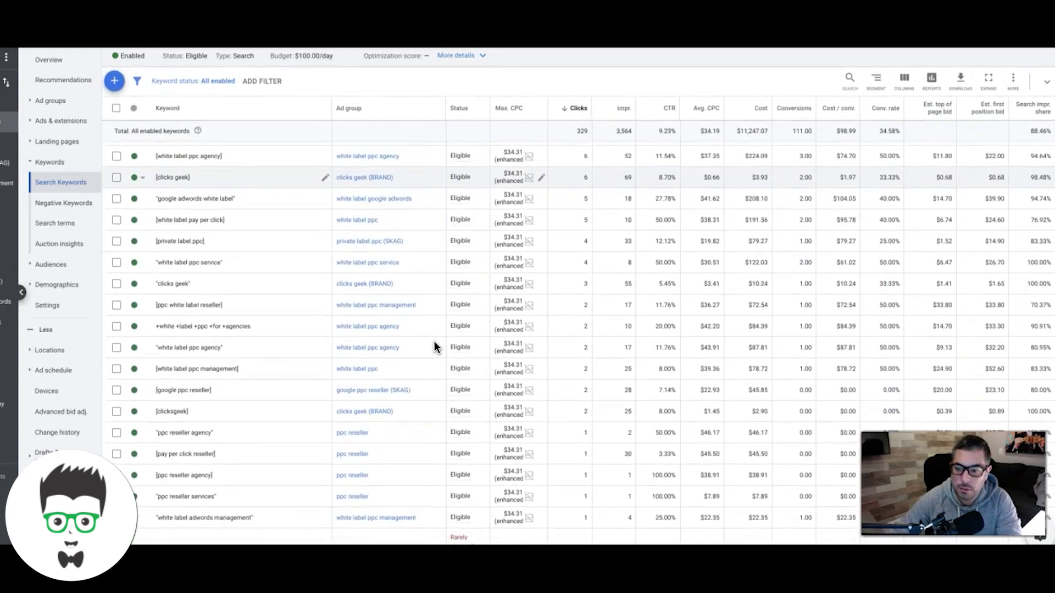
{"action": "left_click", "coordinate": [446, 274]}
{"action": "scroll", "coordinate": [446, 275], "scroll_direction": "down", "scroll_amount": 2}
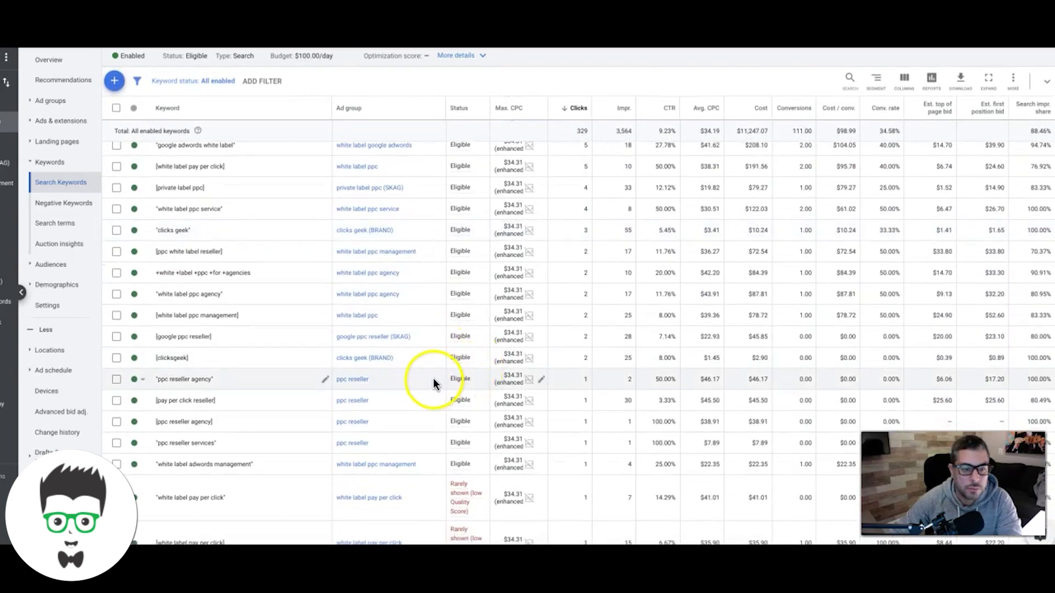
Open the campaign's search terms report and look through the queries for irrelevant searches worth excluding
{"action": "left_click", "coordinate": [69, 227]}
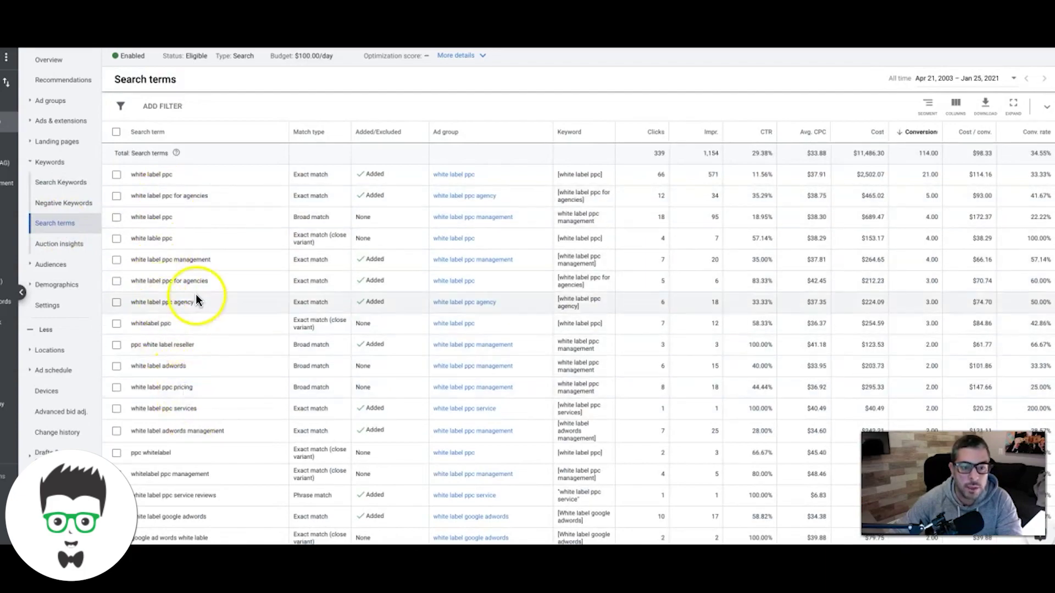
{"action": "scroll", "coordinate": [260, 247], "scroll_direction": "down", "scroll_amount": 3}
{"action": "scroll", "coordinate": [261, 253], "scroll_direction": "down", "scroll_amount": 15}
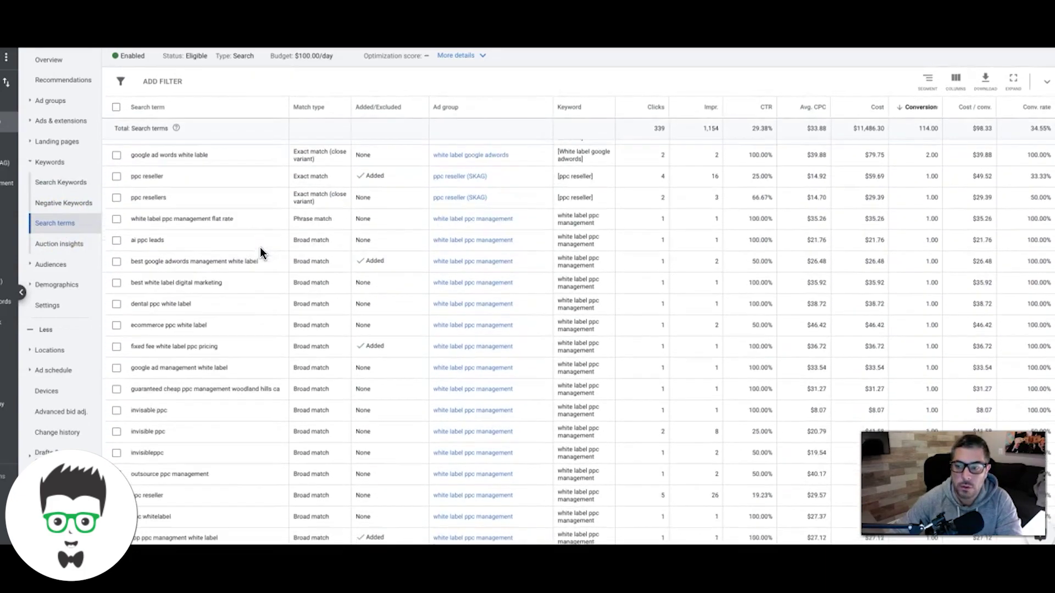
{"action": "scroll", "coordinate": [260, 253], "scroll_direction": "down", "scroll_amount": 6}
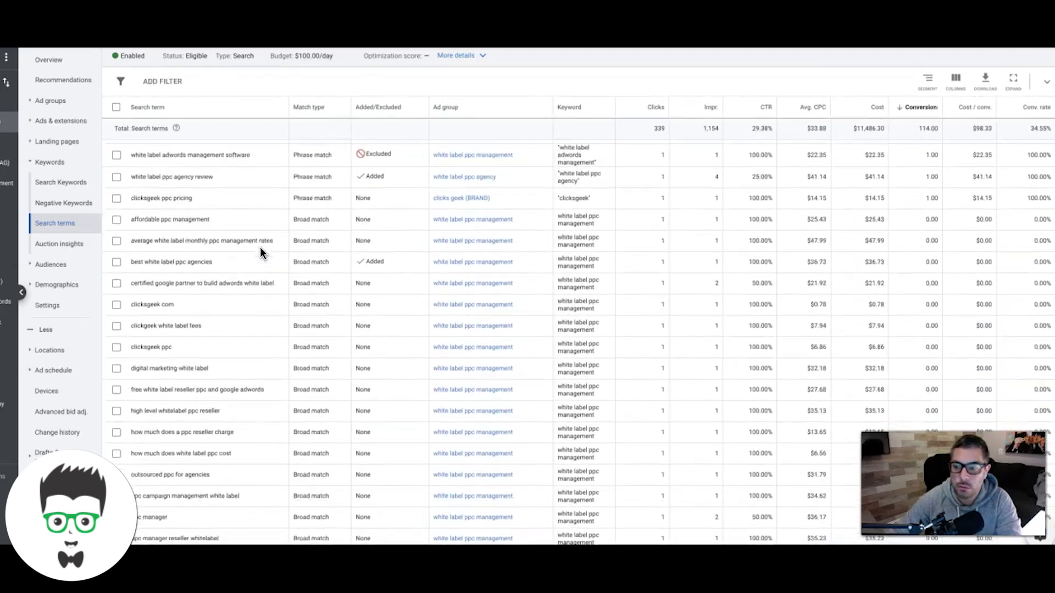
{"action": "scroll", "coordinate": [261, 253], "scroll_direction": "down", "scroll_amount": 2}
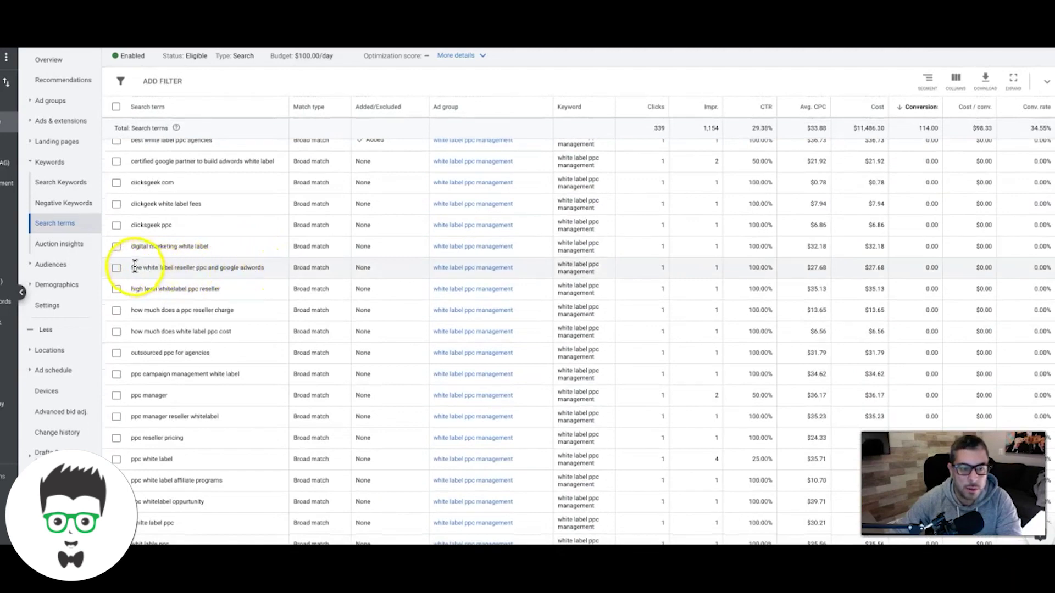
Add the search term "free white label reseller ppc and google adwords" as a negative keyword at campaign level
{"action": "left_click_drag", "start_coordinate": [131, 267], "coordinate": [267, 267]}
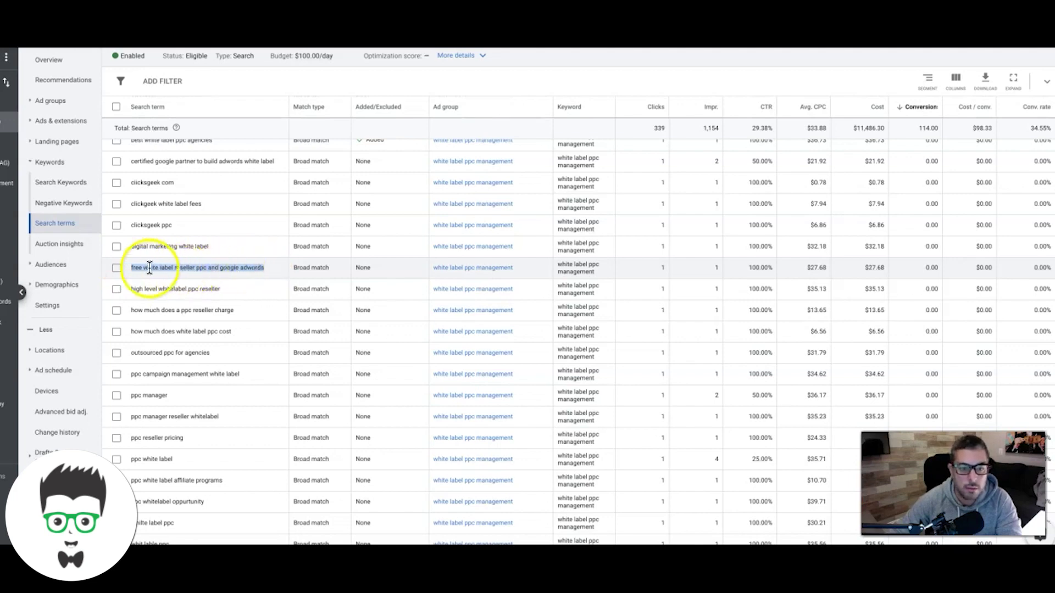
{"action": "left_click", "coordinate": [116, 269]}
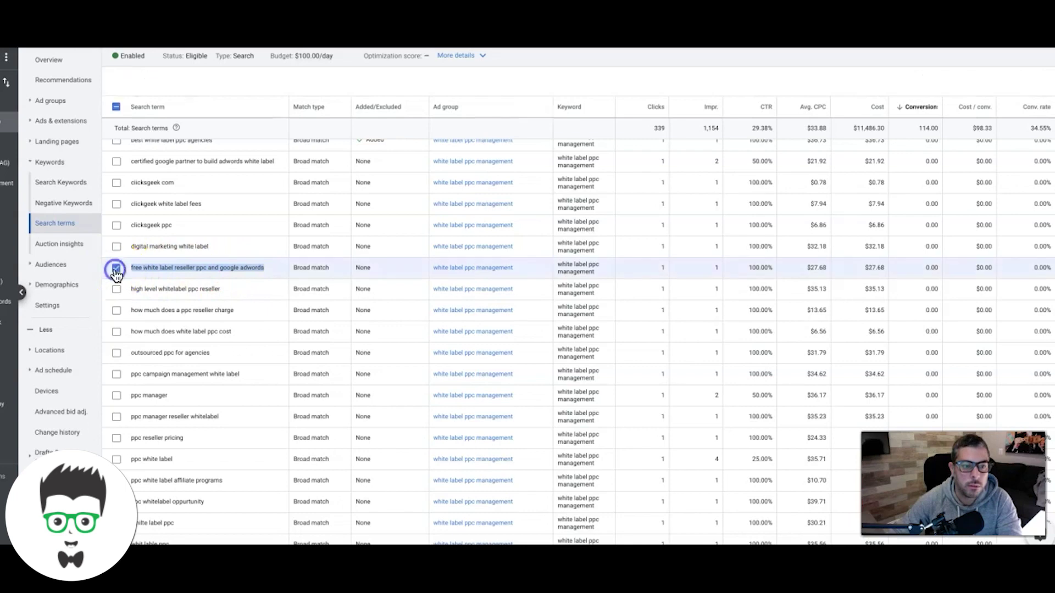
{"action": "left_click", "coordinate": [250, 84]}
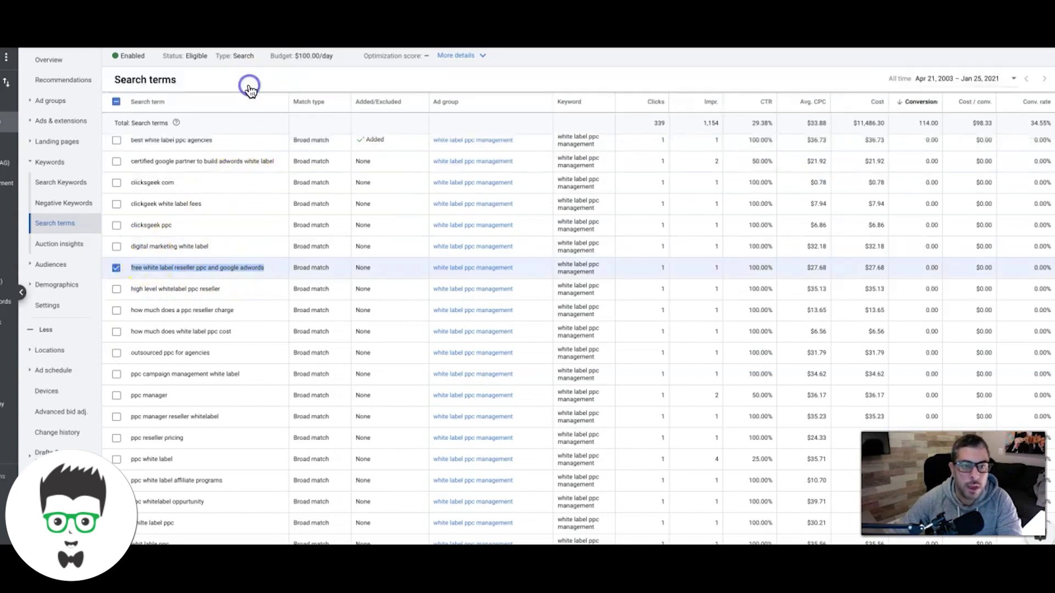
{"action": "left_click", "coordinate": [121, 144]}
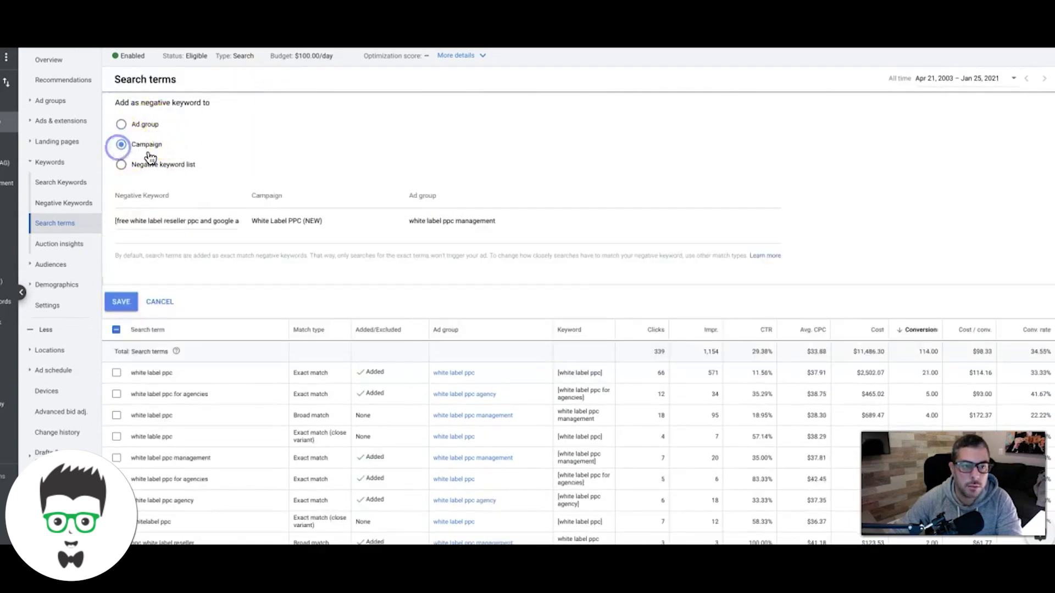
{"action": "left_click", "coordinate": [121, 303]}
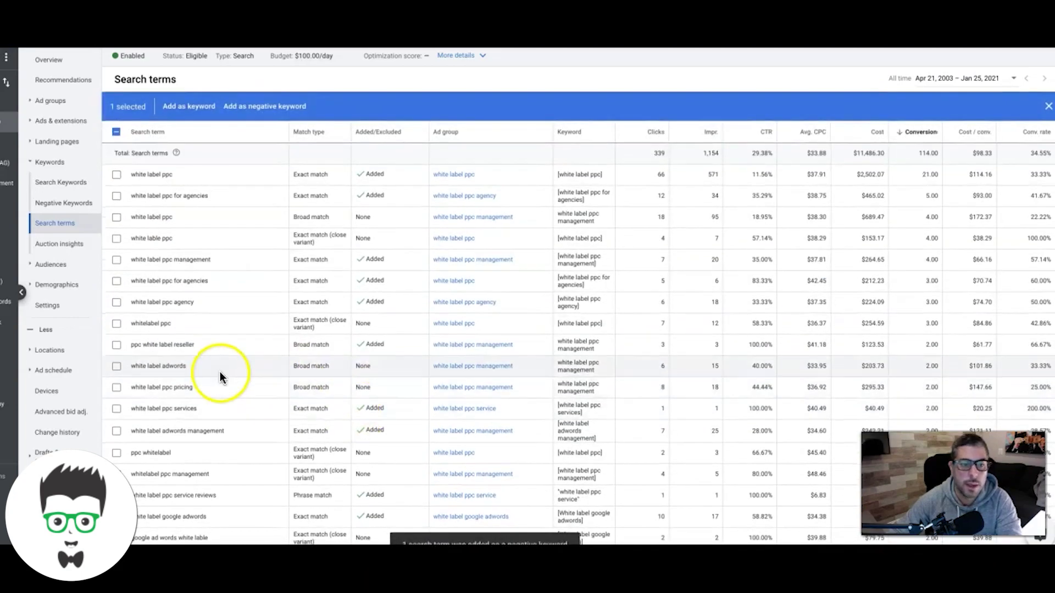
Check the added/excluded status of the "free white label reseller ppc and google adwords" search term and clear its selection
{"action": "scroll", "coordinate": [224, 366], "scroll_direction": "down", "scroll_amount": 10}
{"action": "scroll", "coordinate": [225, 366], "scroll_direction": "down", "scroll_amount": 15}
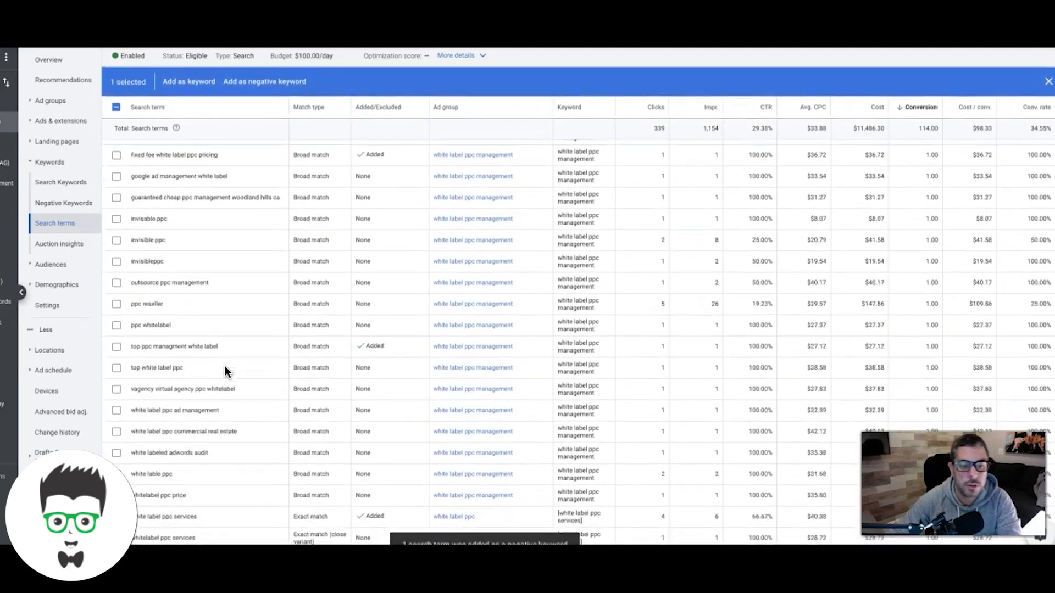
{"action": "scroll", "coordinate": [225, 366], "scroll_direction": "down", "scroll_amount": 10}
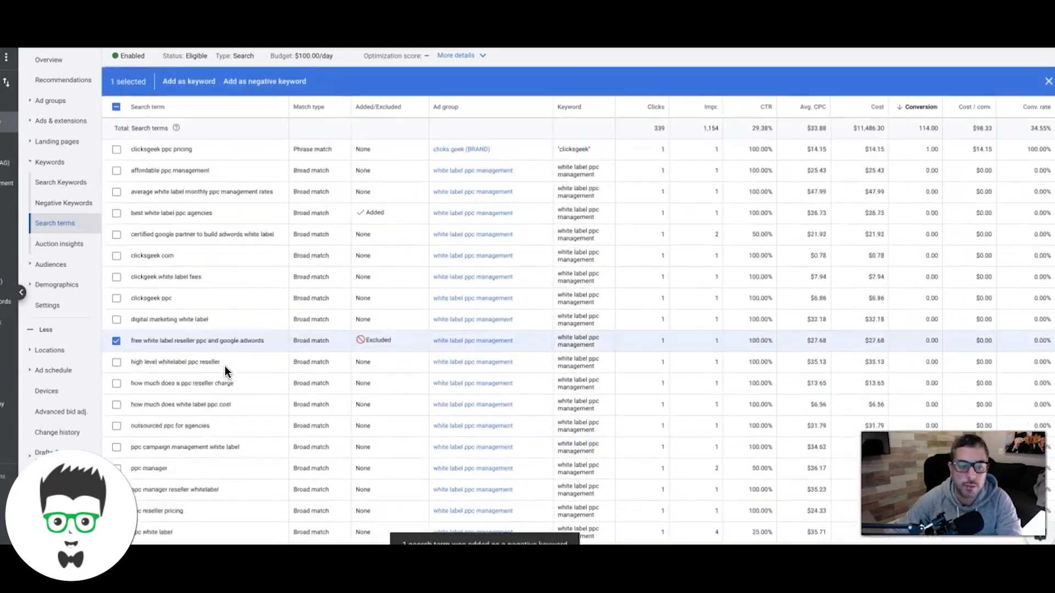
{"action": "left_click", "coordinate": [117, 255]}
{"action": "scroll", "coordinate": [290, 273], "scroll_direction": "down", "scroll_amount": 2}
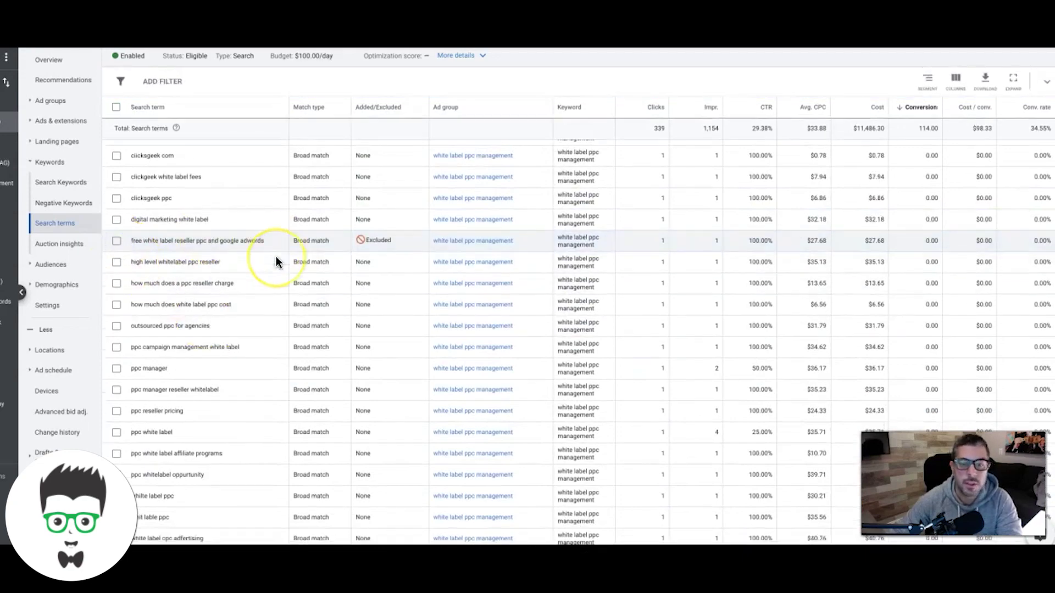
Review the search terms with the most conversions, comparing their match types, ad groups and triggering keywords
{"action": "scroll", "coordinate": [208, 227], "scroll_direction": "up", "scroll_amount": 20}
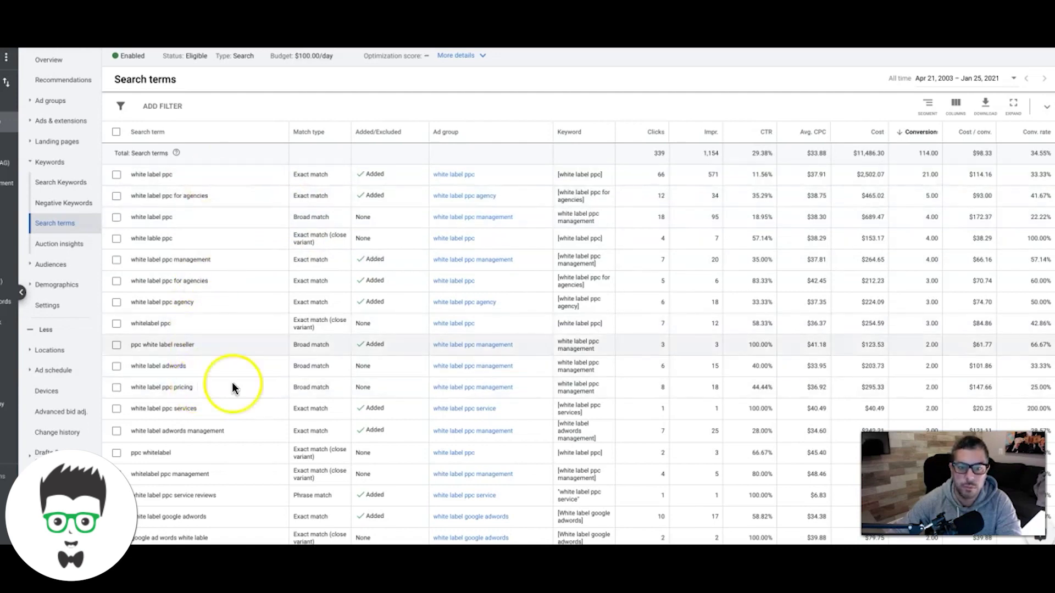
{"action": "scroll", "coordinate": [236, 434], "scroll_direction": "down", "scroll_amount": 1}
{"action": "scroll", "coordinate": [237, 432], "scroll_direction": "down", "scroll_amount": 6}
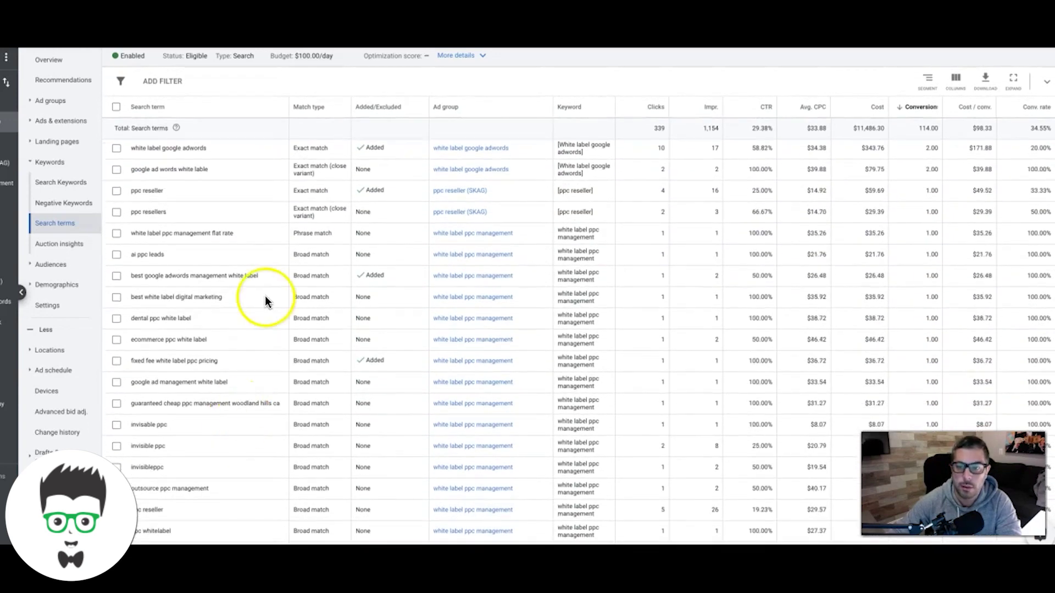
{"action": "scroll", "coordinate": [252, 332], "scroll_direction": "down", "scroll_amount": 2}
{"action": "scroll", "coordinate": [251, 332], "scroll_direction": "up", "scroll_amount": 8}
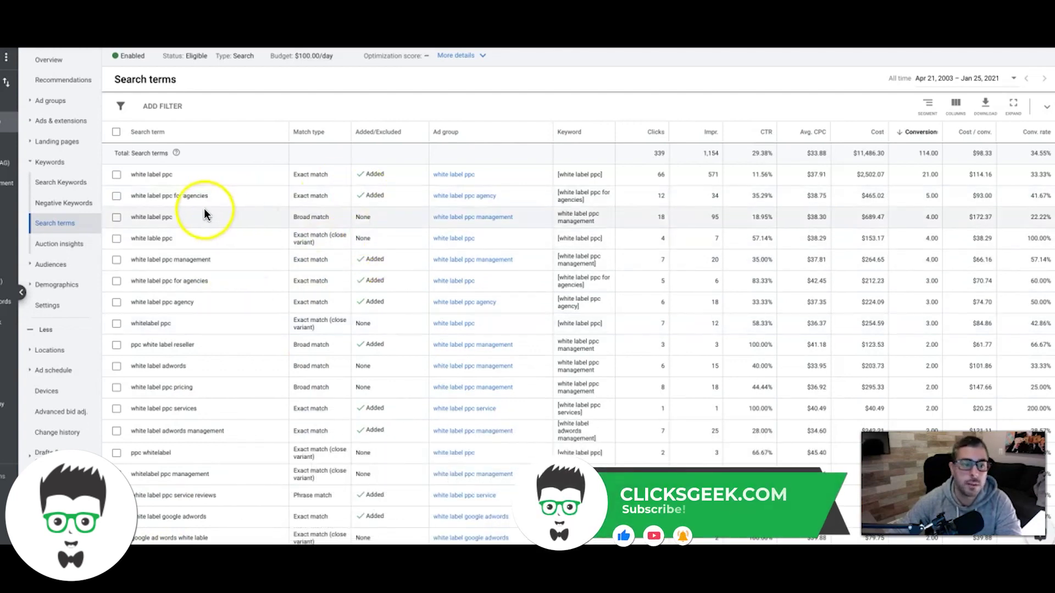
{"action": "scroll", "coordinate": [244, 304], "scroll_direction": "down", "scroll_amount": 1}
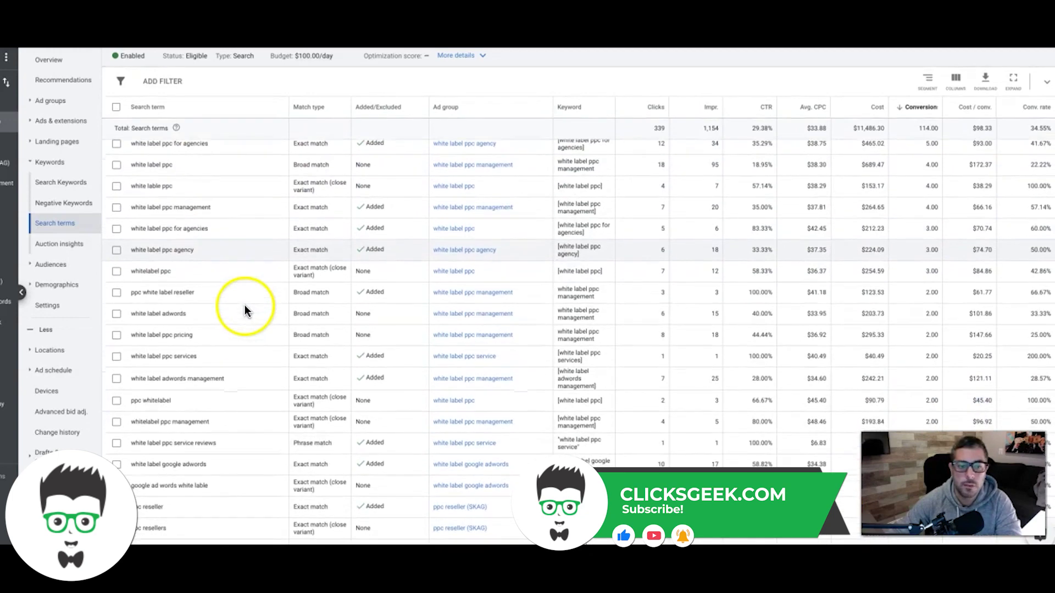
{"action": "scroll", "coordinate": [244, 304], "scroll_direction": "up", "scroll_amount": 1}
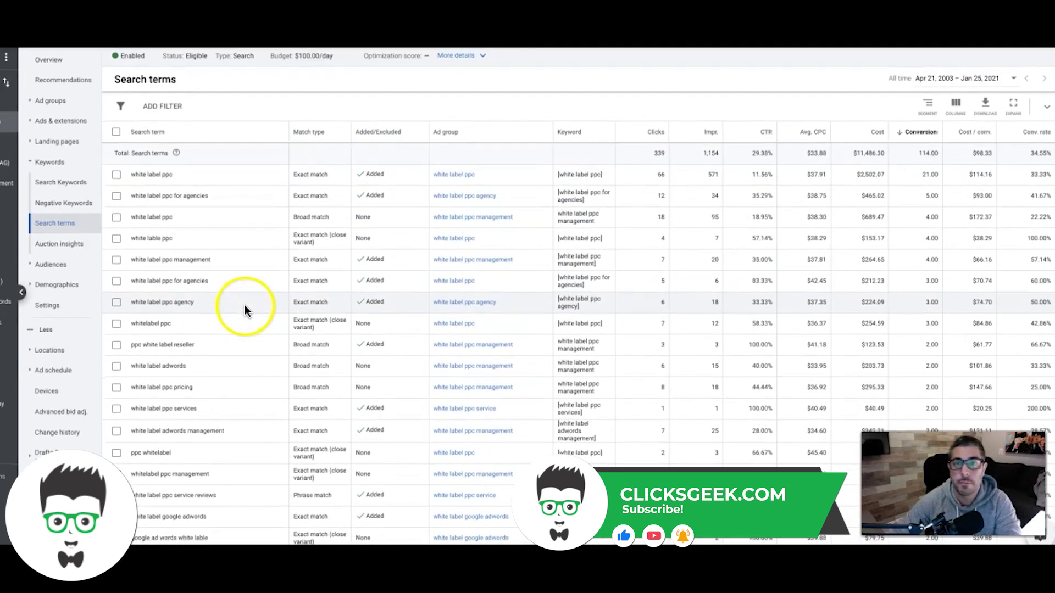